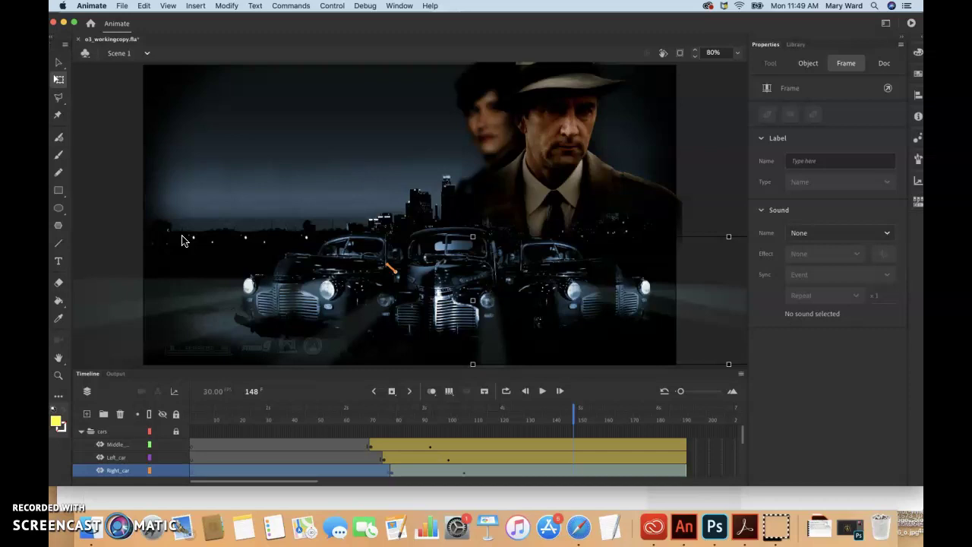
Step: Minimize Adobe Animate to reveal the Week 15 course page in Safari
left_click(63, 23)
Step: Download the 03MotionPath file from the Week 15 Brightspace modules, then return to Animate
left_click(304, 38)
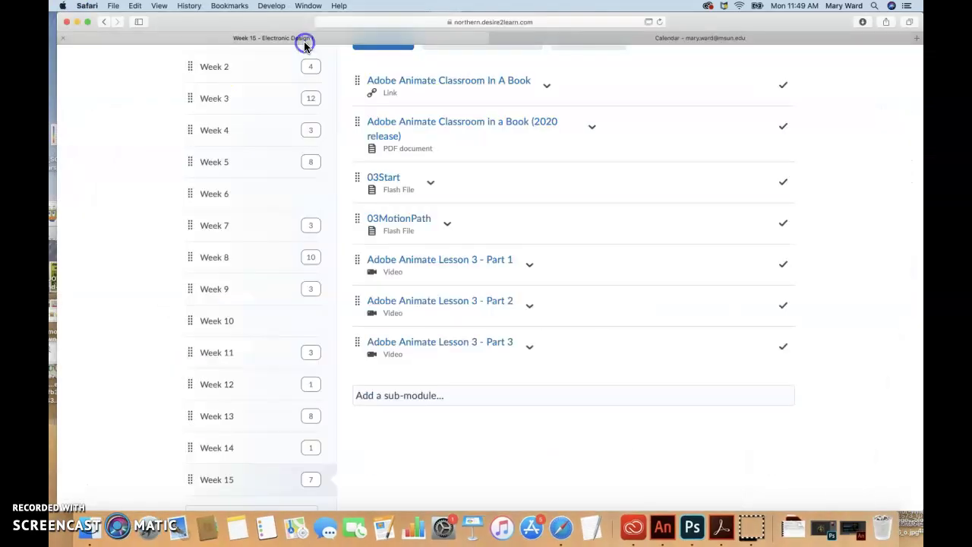
left_click(449, 228)
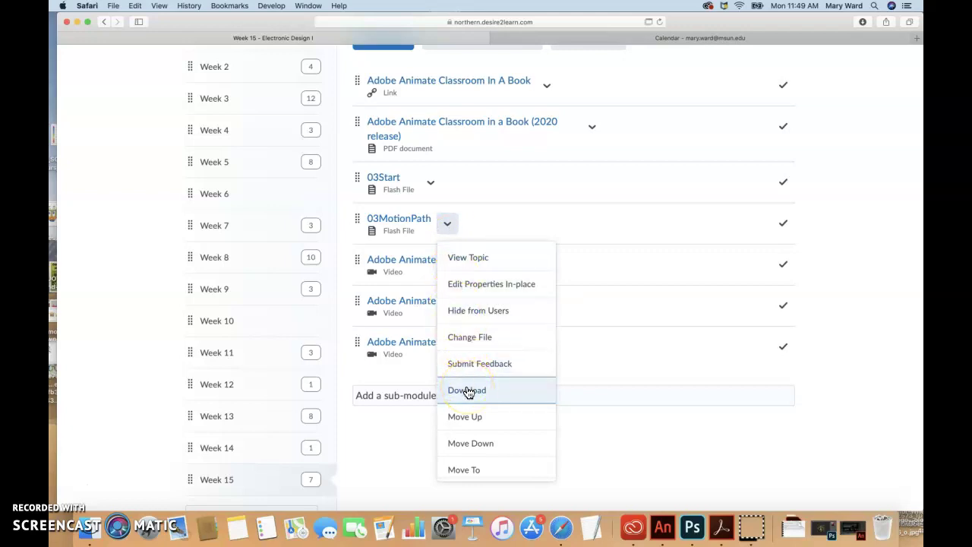
left_click(467, 390)
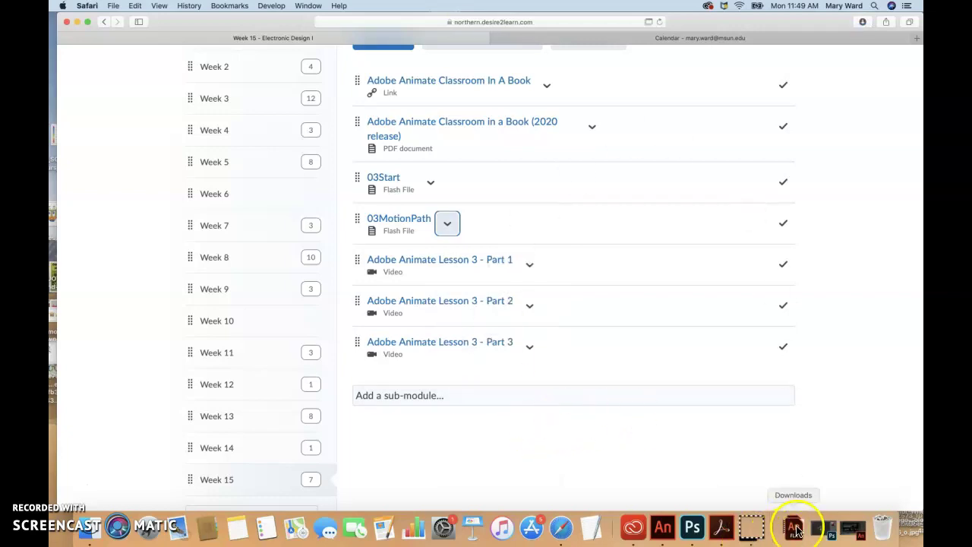
left_click(662, 529)
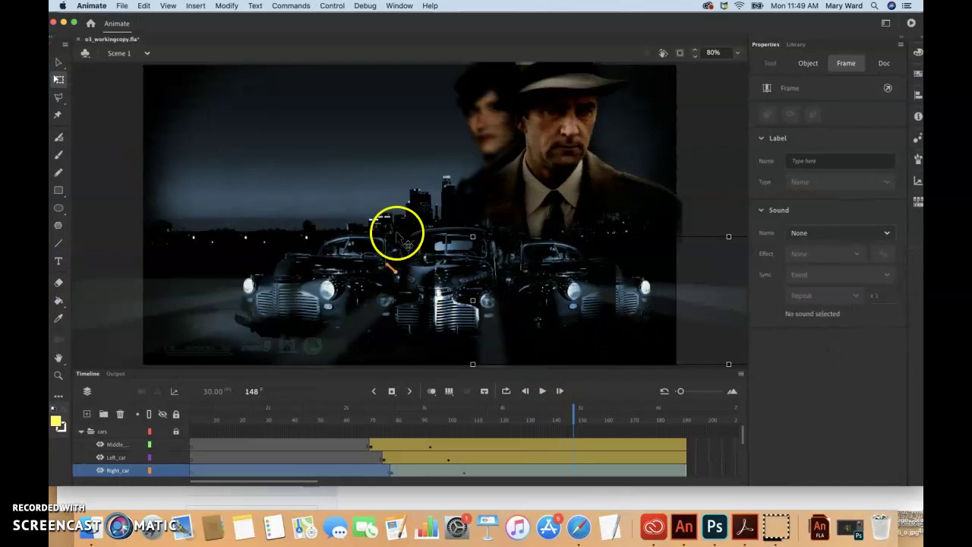
Step: Open 03MotionPath.fla from the Downloads folder via File > Open
left_click(121, 6)
left_click(131, 38)
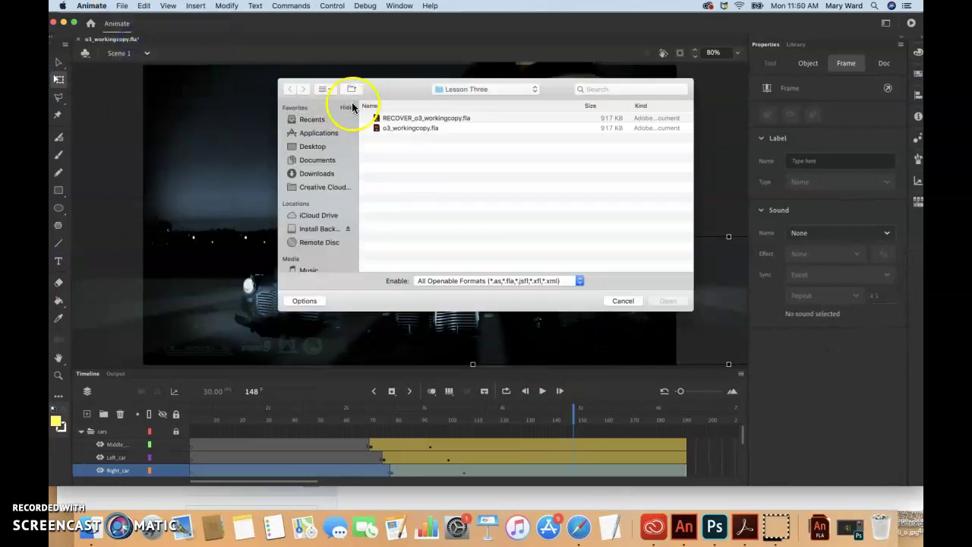
left_click(316, 172)
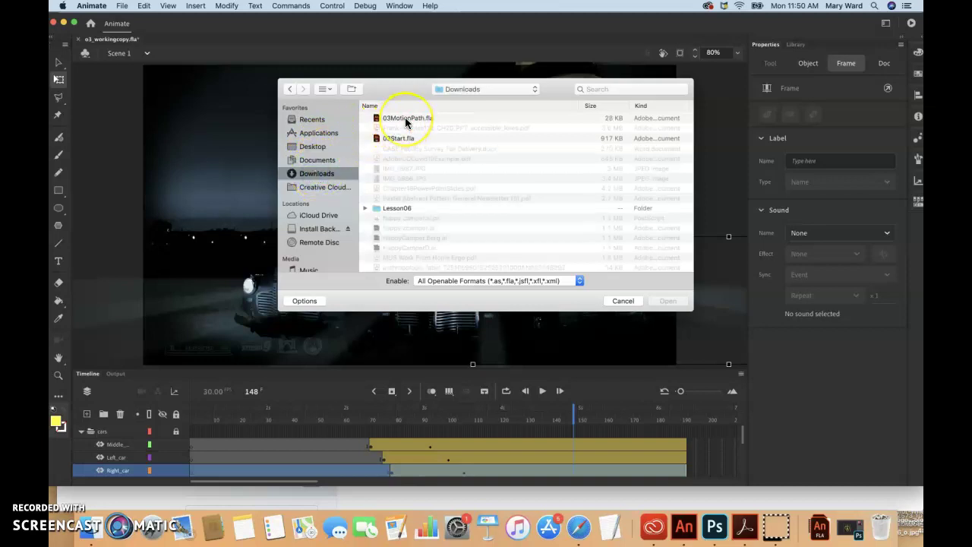
double_click(406, 120)
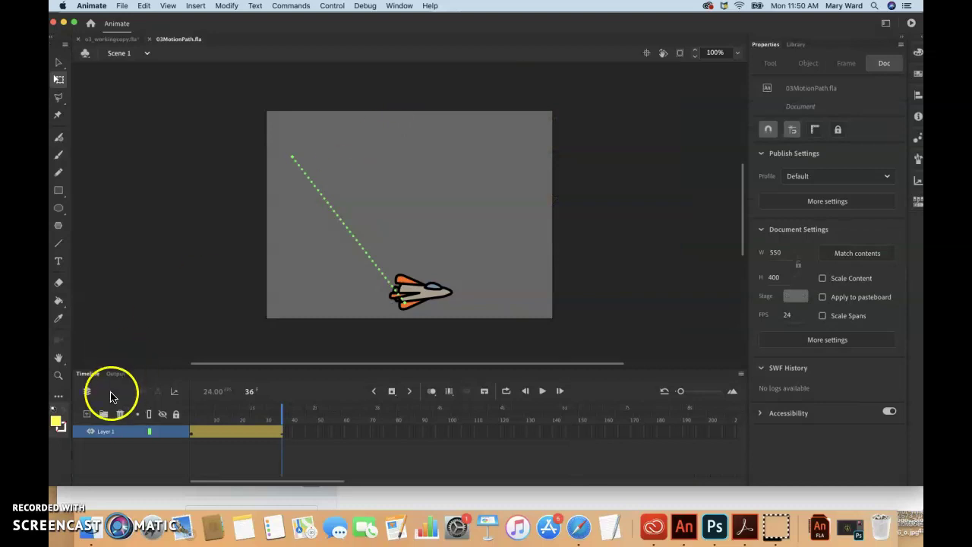
left_click(76, 490)
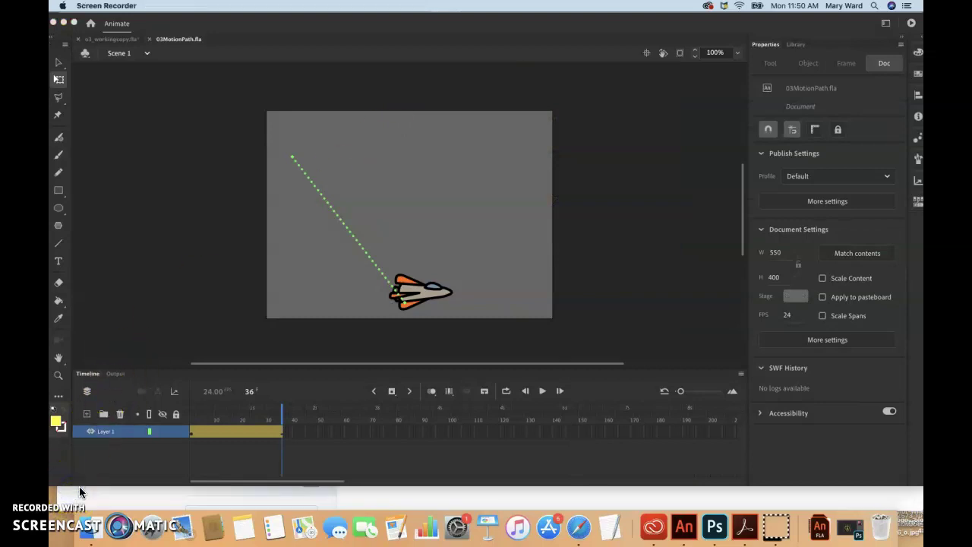
left_click(117, 436)
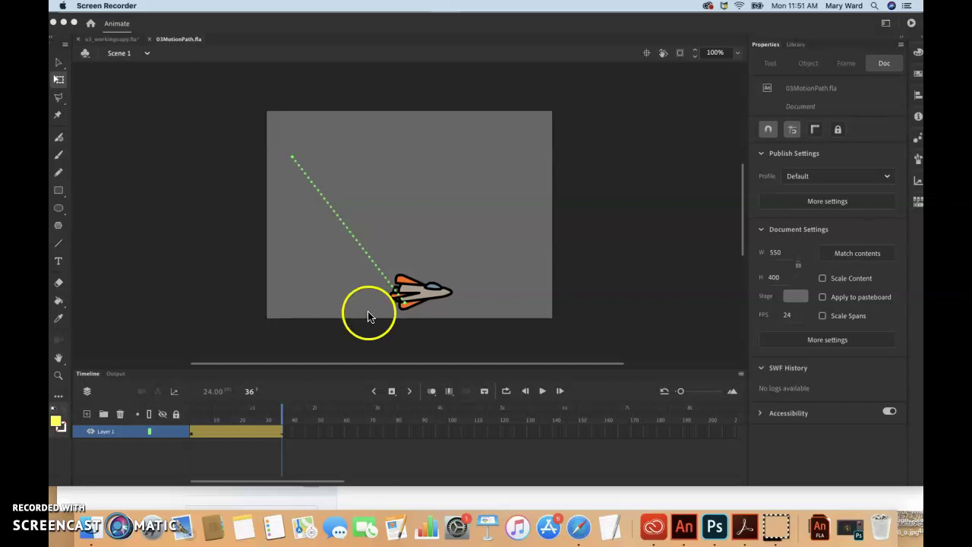
left_click(58, 79)
Step: Move the motion path up and right to X 192.9, Y 13, near the stage top
left_click(137, 79)
left_click(59, 67)
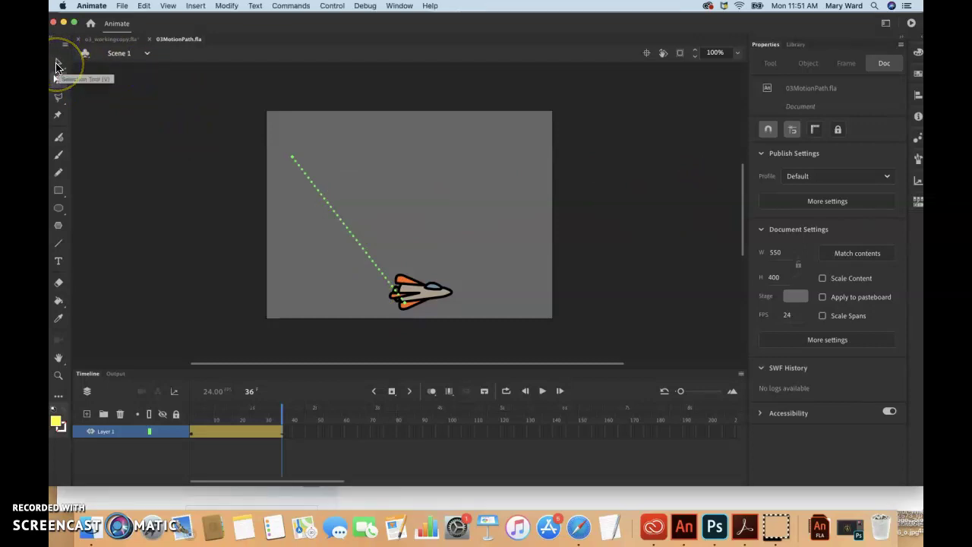
left_click(60, 65)
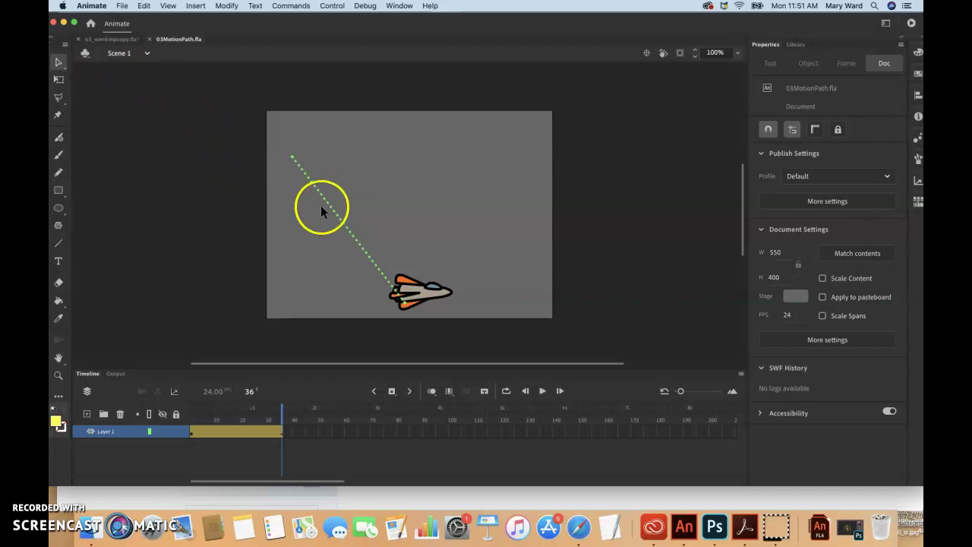
left_click(338, 216)
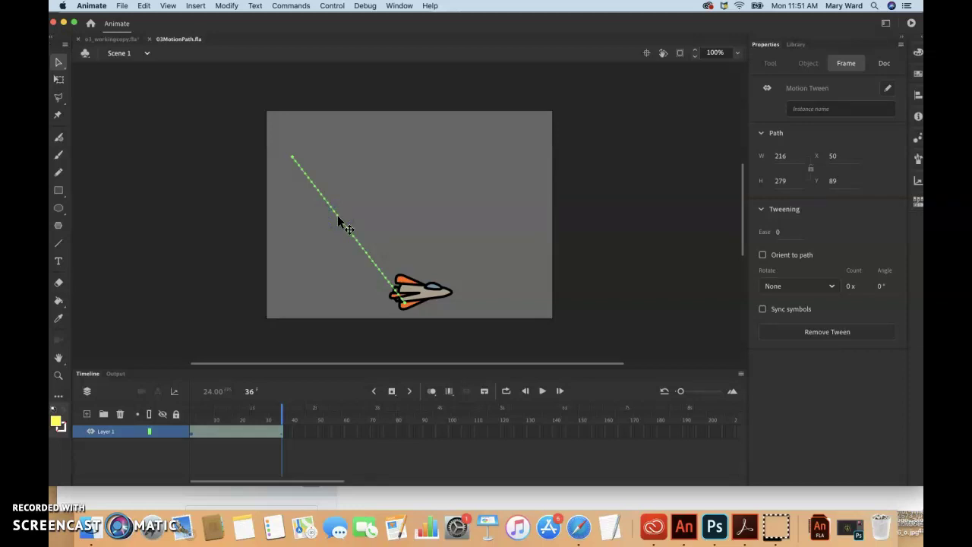
left_click_drag(338, 218, 401, 212)
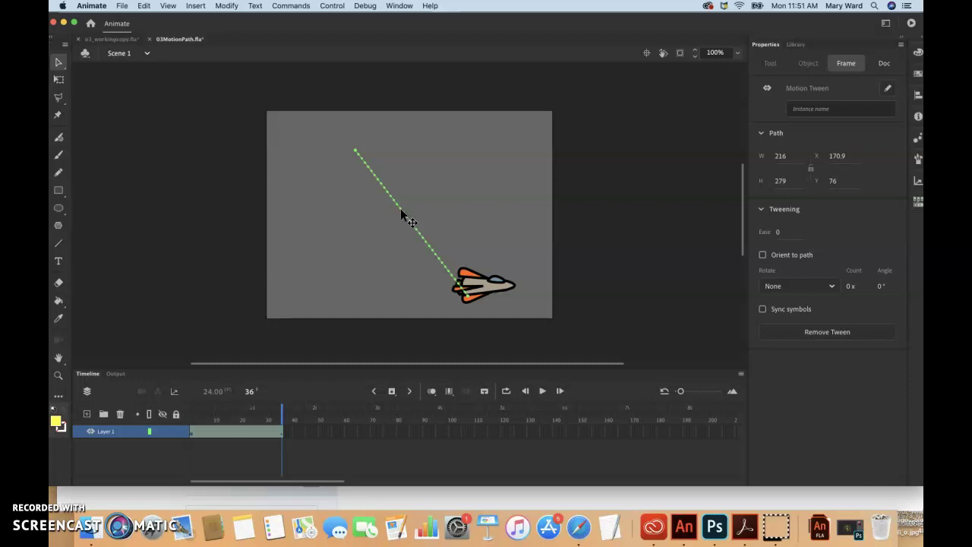
left_click_drag(400, 209, 413, 179)
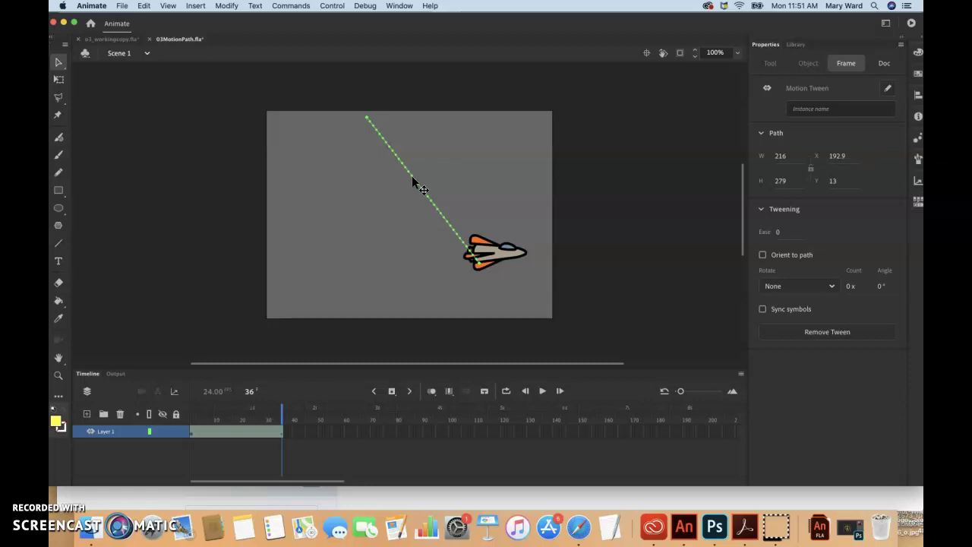
left_click(71, 494)
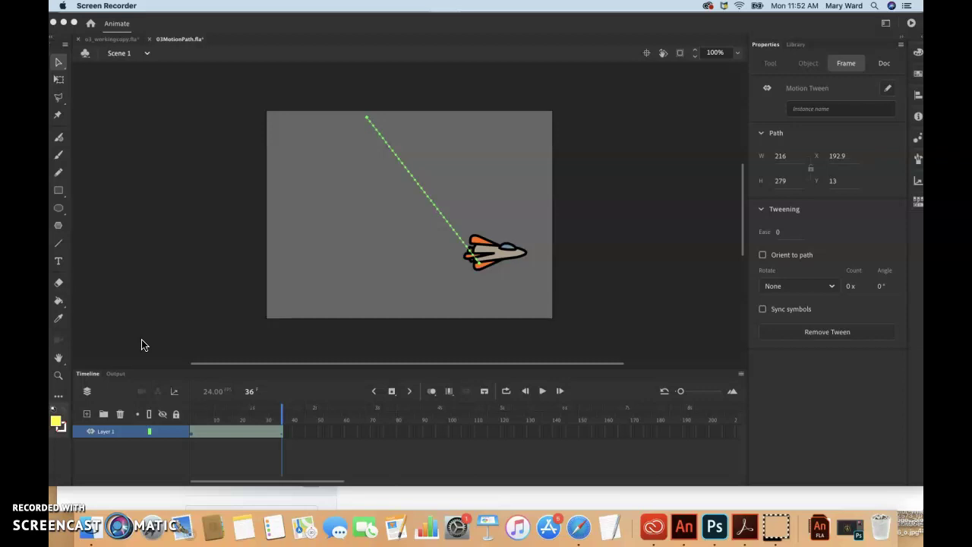
Step: Scale and rotate the motion path to W 317, H 81 so it rises left to right
left_click(437, 205)
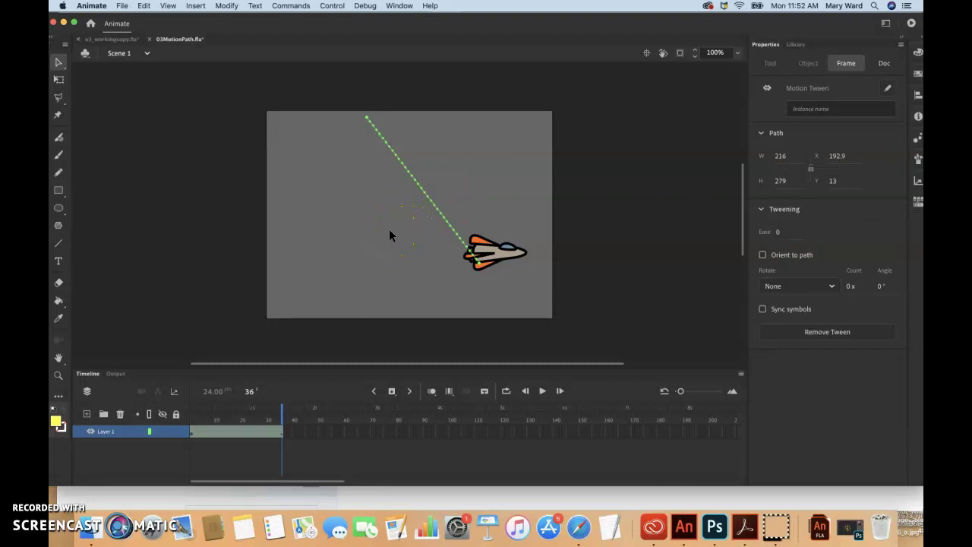
left_click(59, 81)
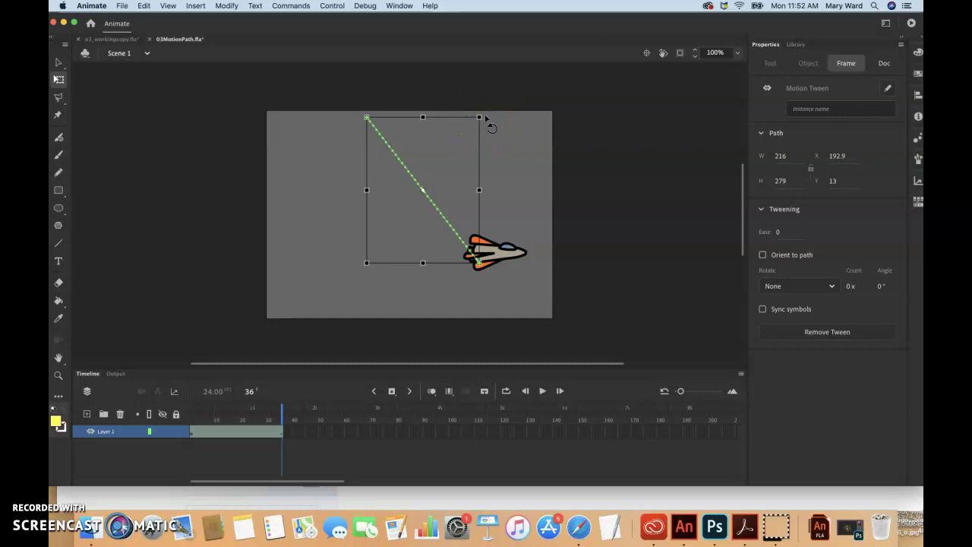
left_click_drag(486, 119, 445, 105)
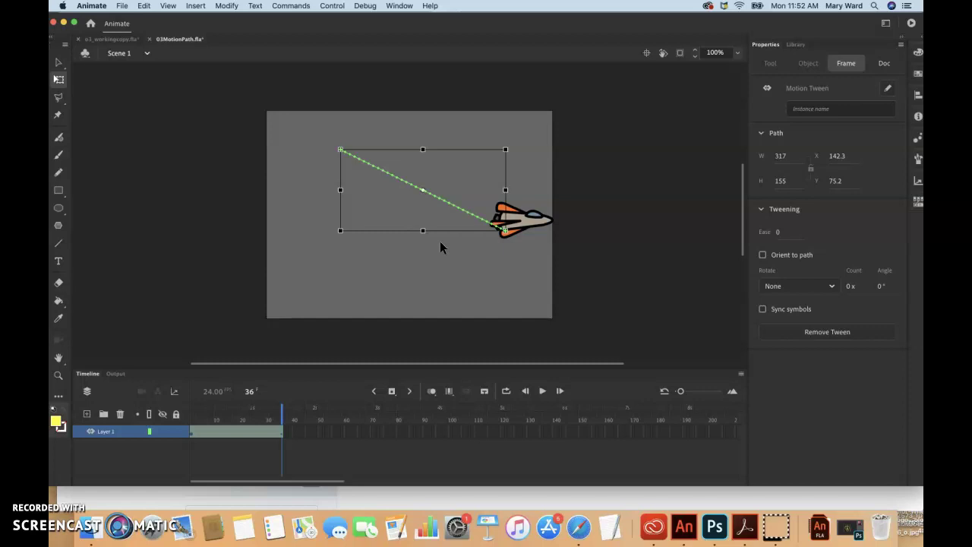
left_click_drag(340, 150, 295, 129)
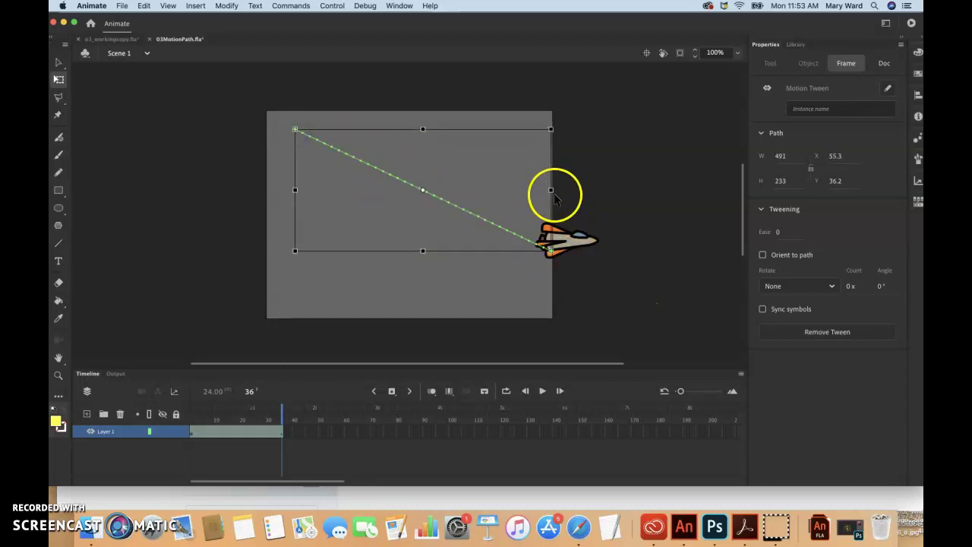
left_click_drag(552, 191, 483, 190)
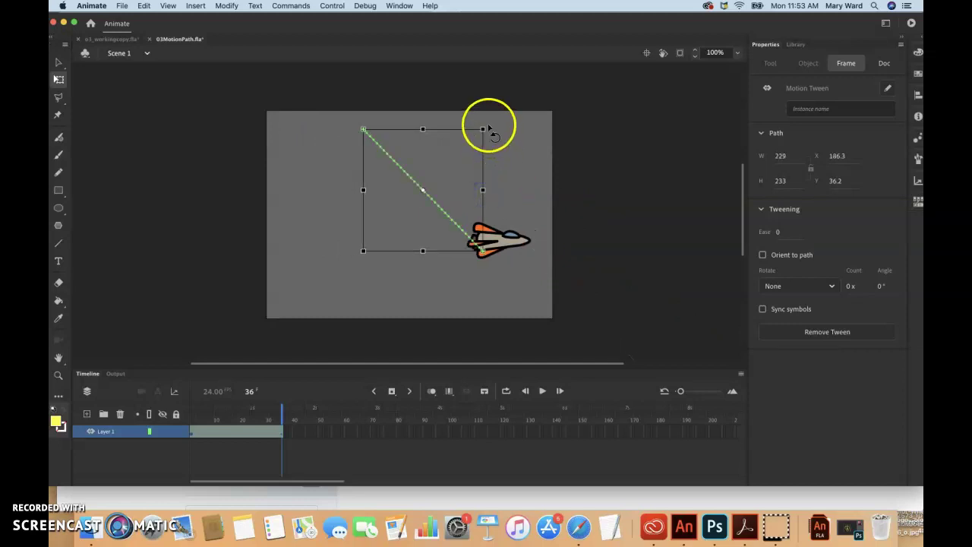
left_click_drag(488, 127, 453, 119)
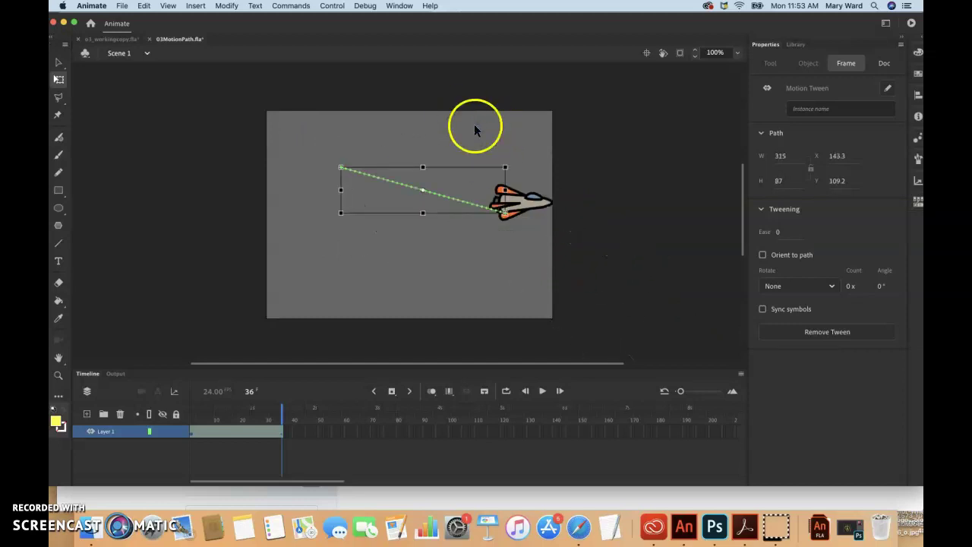
left_click_drag(494, 147, 482, 134)
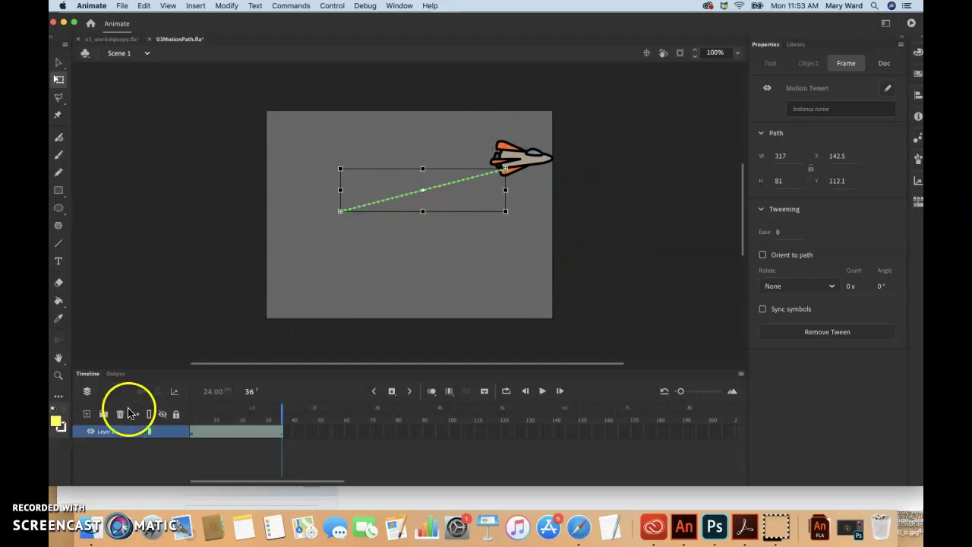
Step: Add the Convert Anchor Point tool from the Edit Toolbar list into the Tools panel
left_click(71, 483)
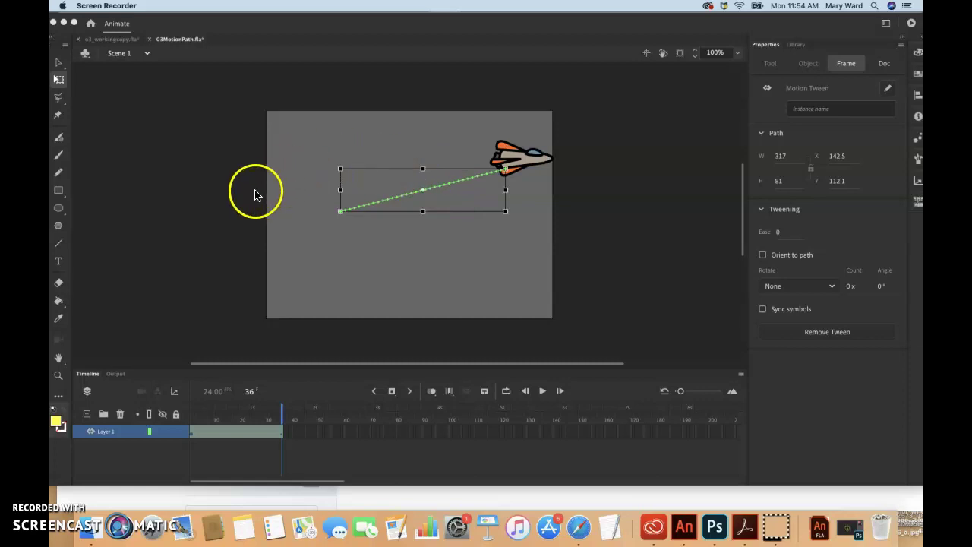
left_click(61, 399)
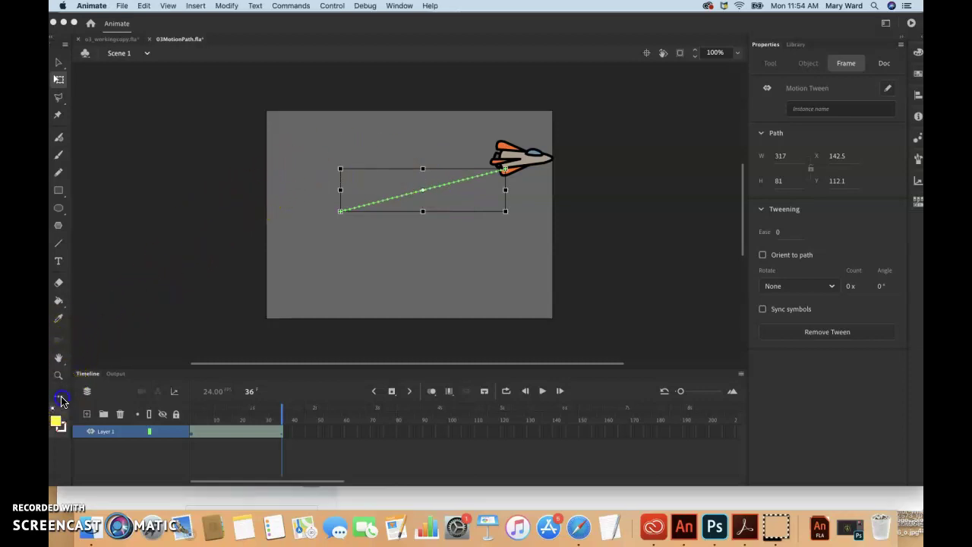
left_click(61, 399)
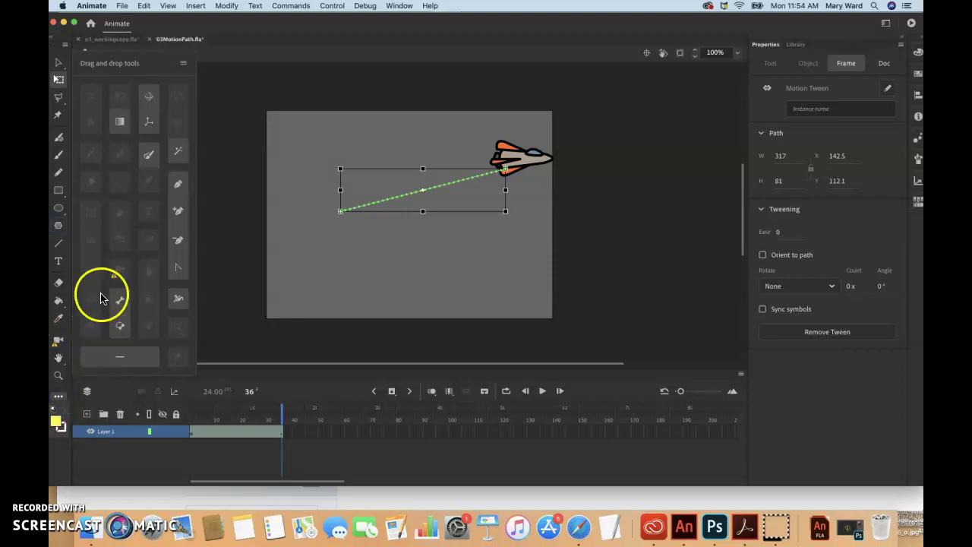
left_click_drag(127, 268, 178, 269)
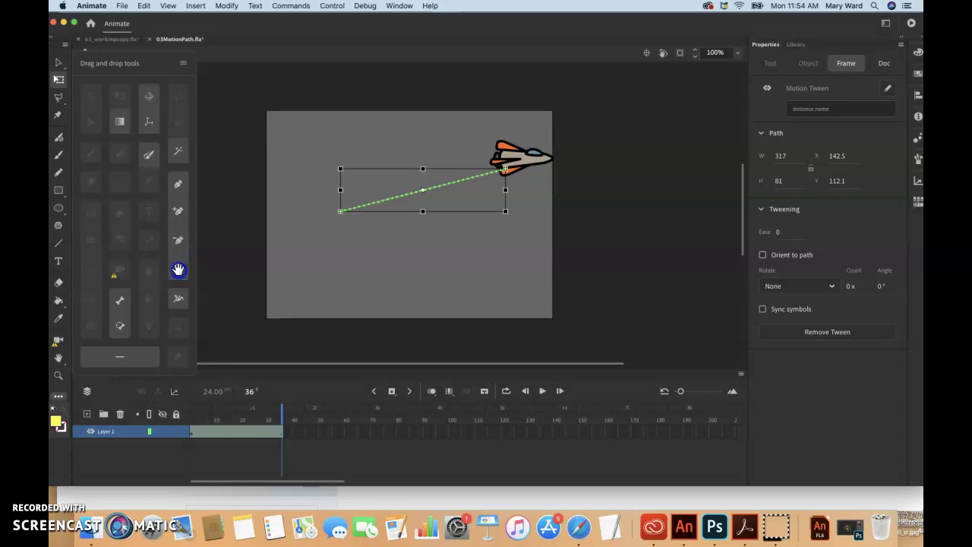
left_click(361, 195)
mouse_move(181, 268)
left_mouse_down()
mouse_move(162, 267)
mouse_move(97, 216)
mouse_move(187, 265)
left_mouse_up()
left_click_drag(181, 269, 59, 339)
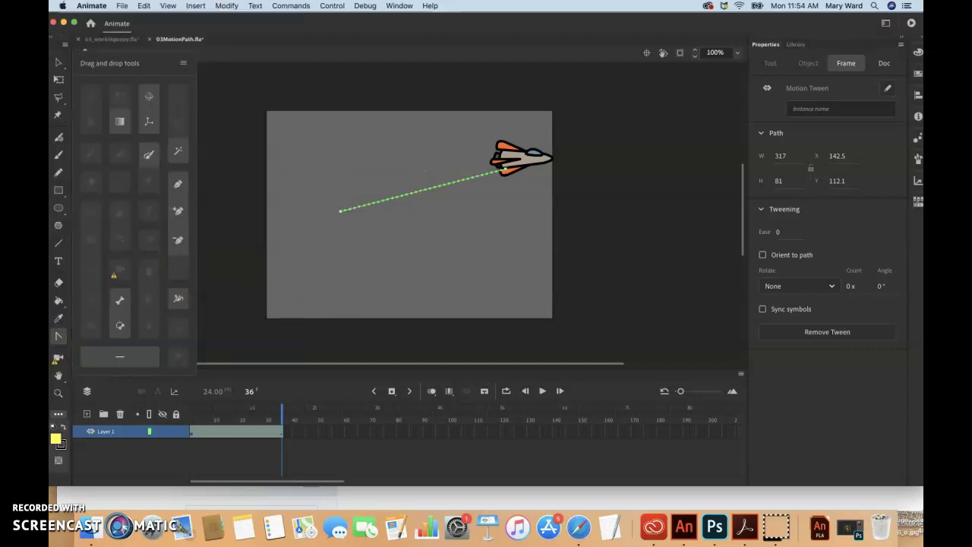
Step: Drag a Bezier handle from the path's left anchor to arc it upward (W 317, H 90)
left_click(59, 339)
left_click(391, 203)
left_click(341, 214)
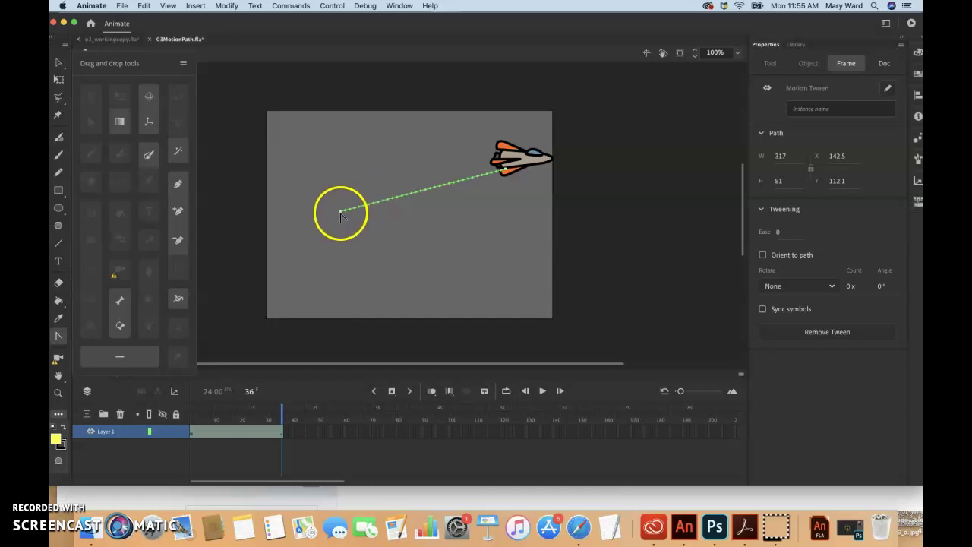
left_click_drag(340, 213, 289, 282)
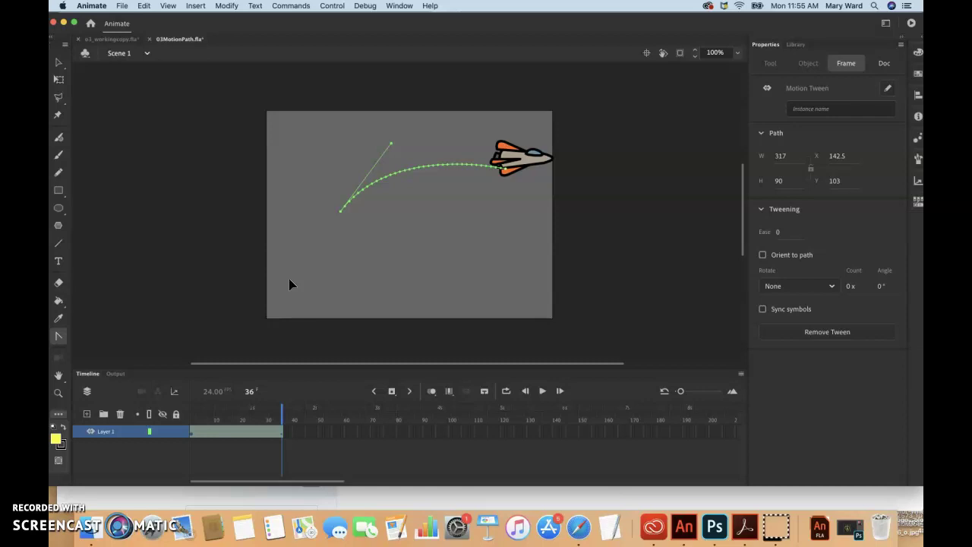
Step: Switch to the Subselection Tool and select the path's end anchor at the spaceship
left_click(81, 468)
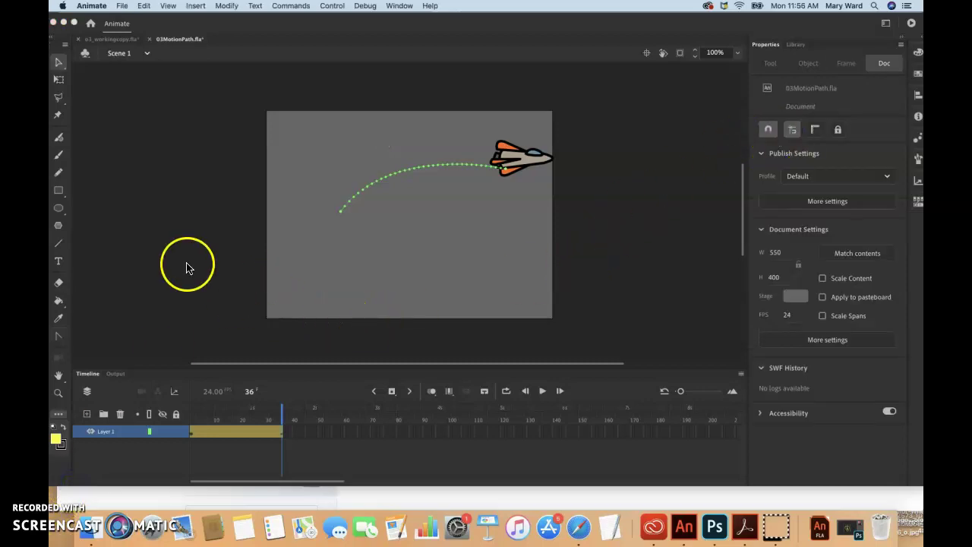
left_click(59, 65)
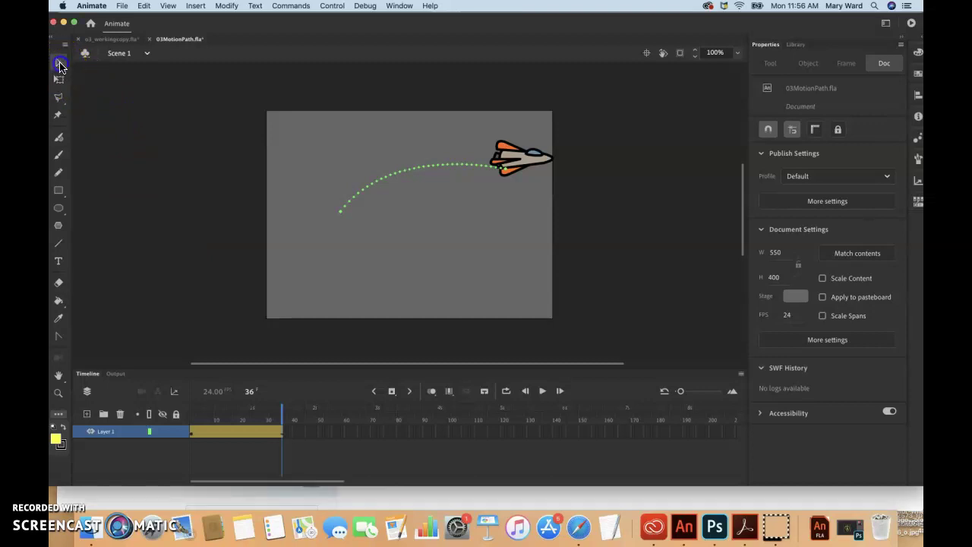
left_click(60, 66)
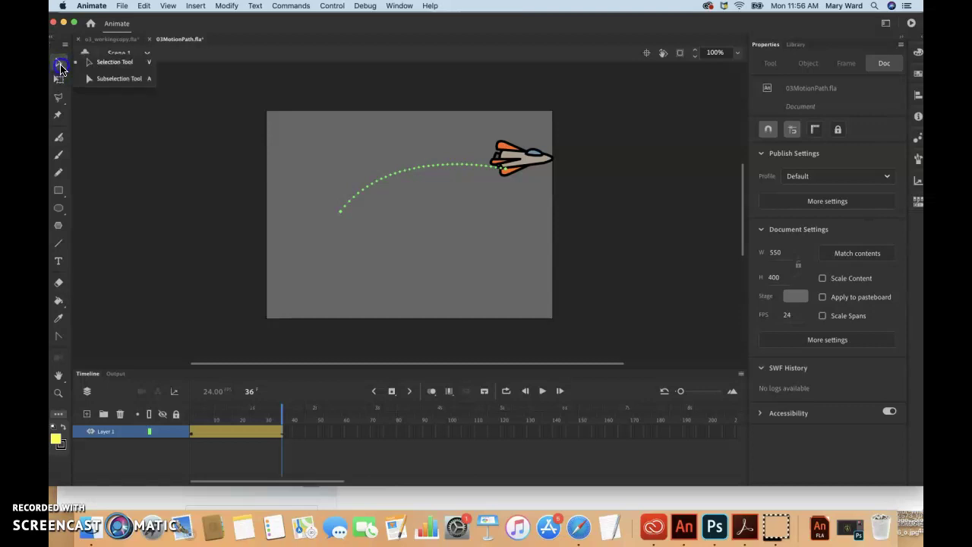
left_click(100, 79)
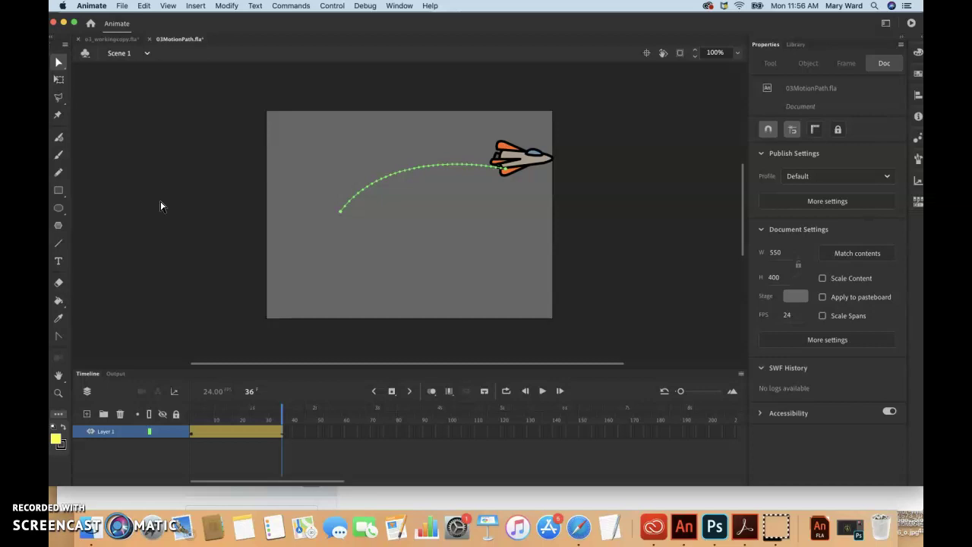
left_click(187, 174)
left_click(340, 212)
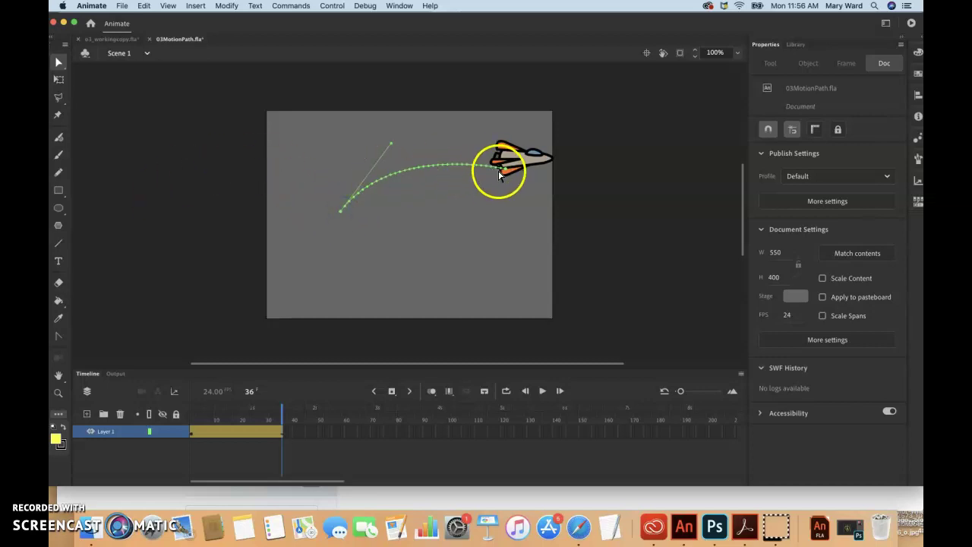
left_click(504, 171)
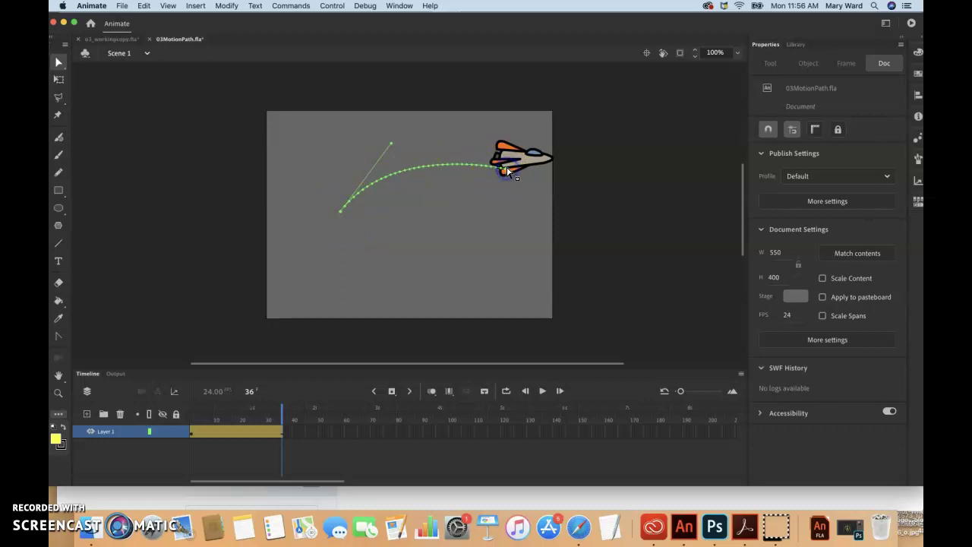
left_click(507, 171)
left_click(507, 172)
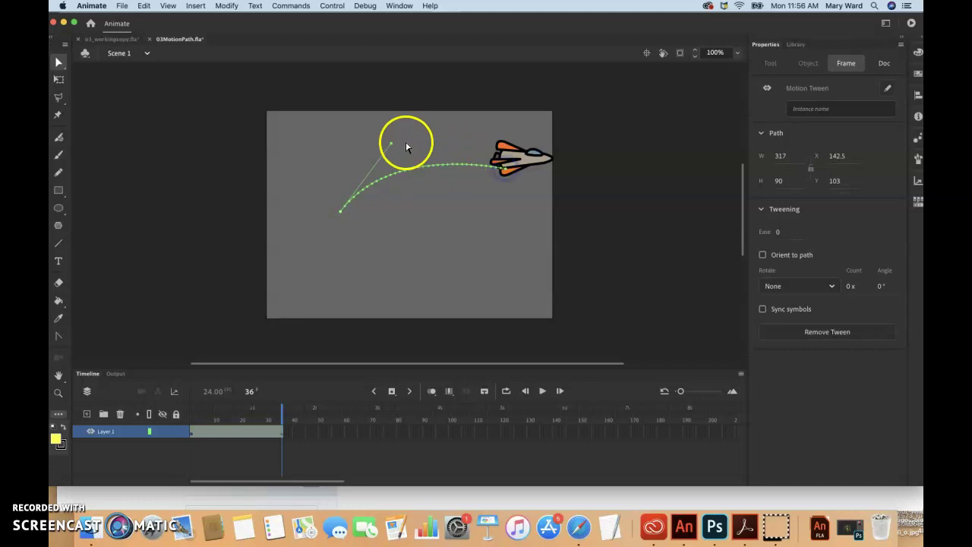
Step: Pull the end anchor's handle down into a deep U-shaped curve (H 188), then rewind toward frame 1
mouse_move(391, 144)
left_mouse_down()
mouse_move(363, 143)
mouse_move(341, 186)
mouse_move(397, 204)
mouse_move(408, 271)
mouse_move(436, 275)
mouse_move(375, 175)
mouse_move(356, 165)
mouse_move(380, 135)
left_mouse_up()
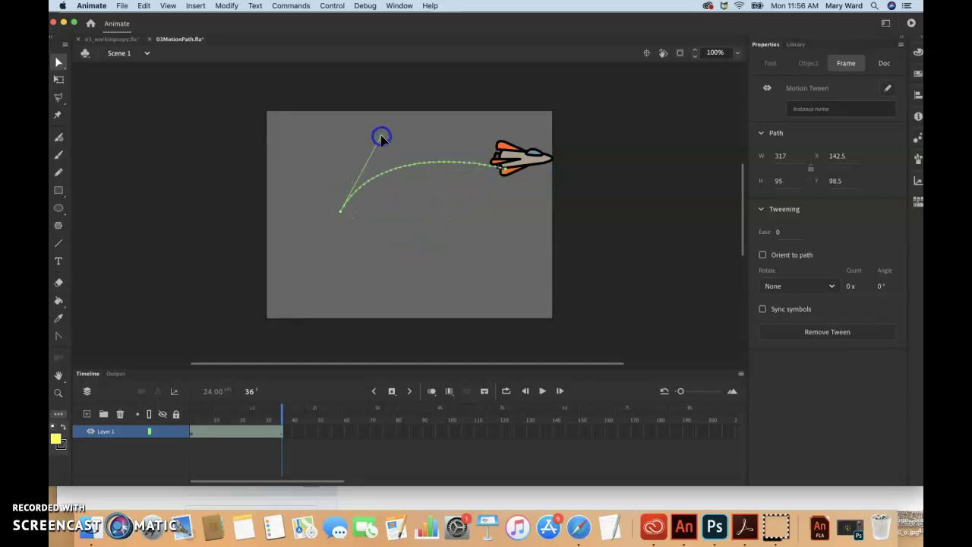
left_click(61, 337)
left_click_drag(386, 137, 463, 360)
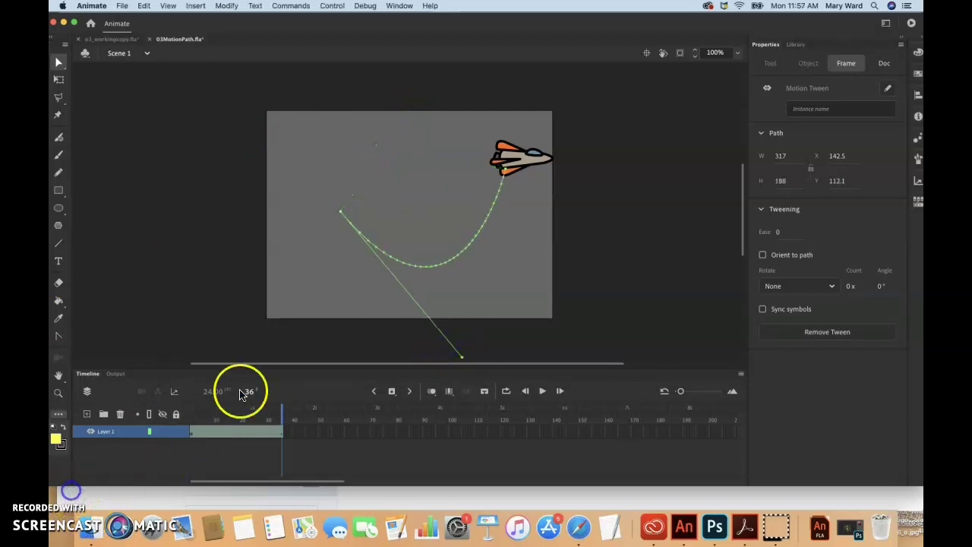
left_click_drag(282, 412, 191, 406)
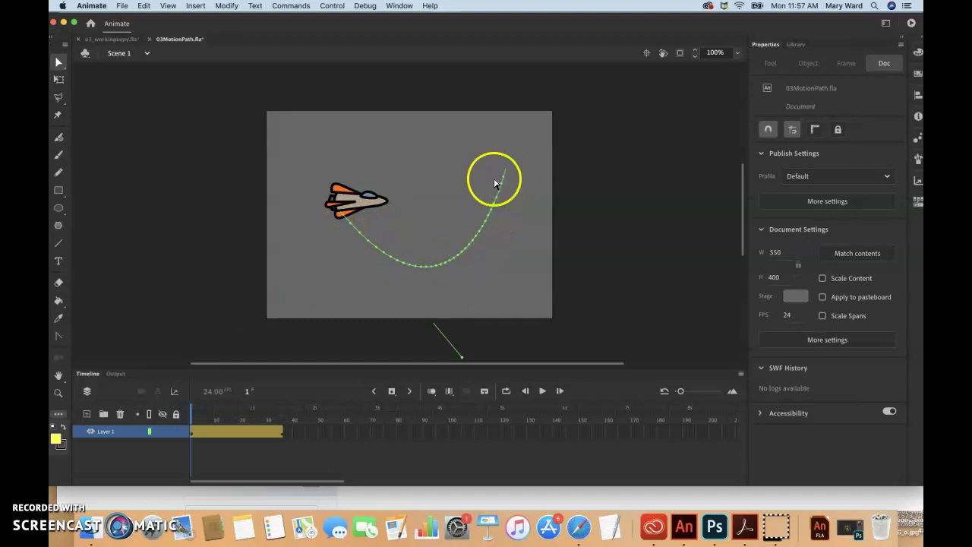
mouse_move(191, 406)
left_mouse_down()
mouse_move(293, 407)
mouse_move(195, 404)
left_mouse_up()
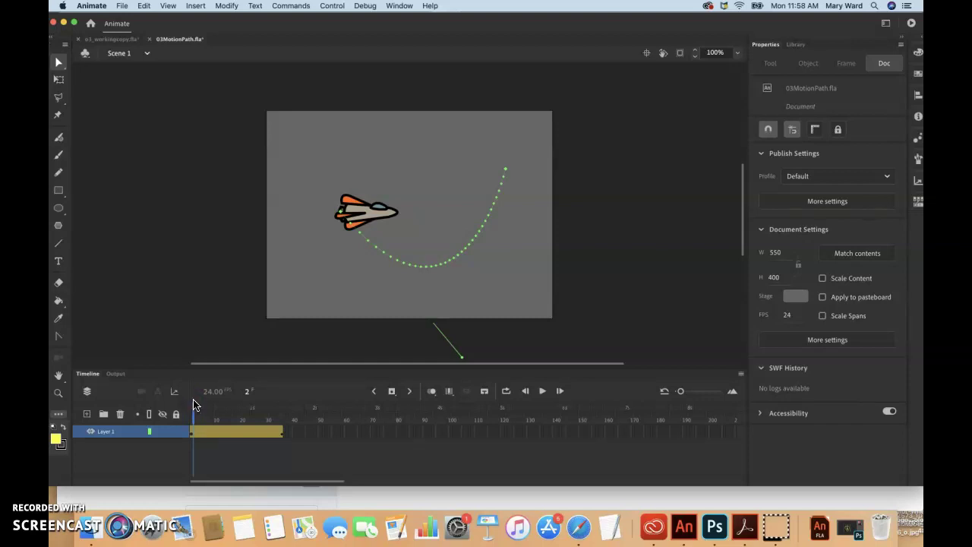
Step: Select Layer 1's tween frames and enable Orient to path, keeping Rotate at None
left_click(231, 432)
left_click_drag(232, 432, 256, 431)
left_click(166, 436)
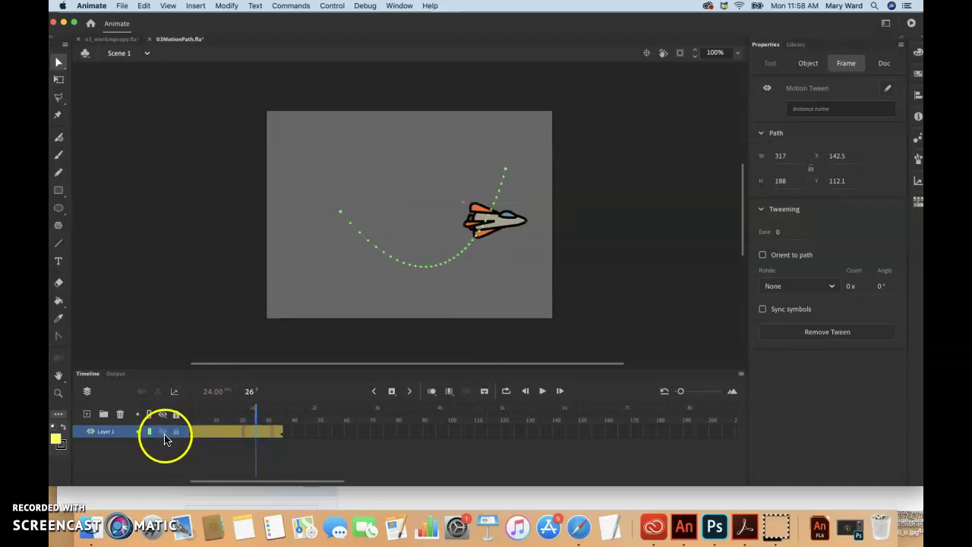
left_click(91, 432)
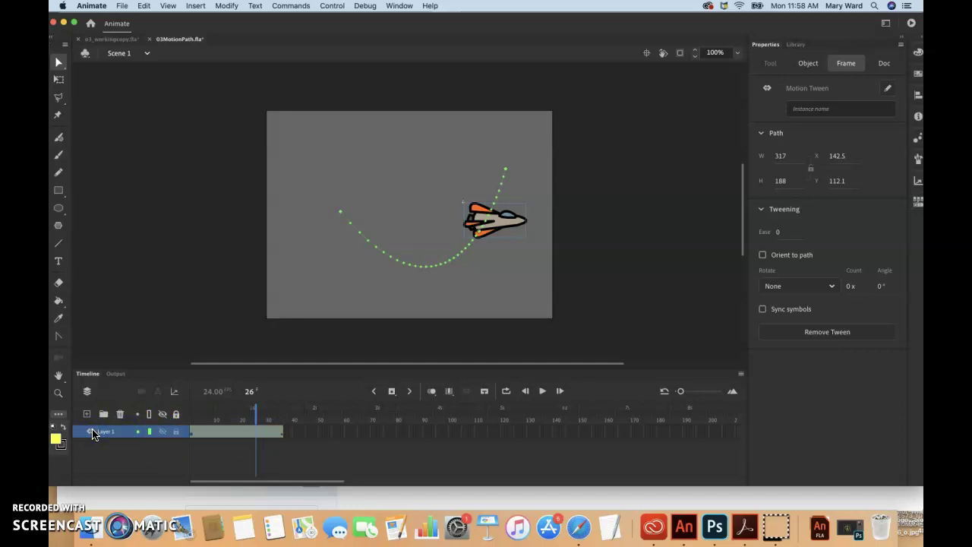
double_click(95, 433)
left_click(775, 47)
left_click(813, 89)
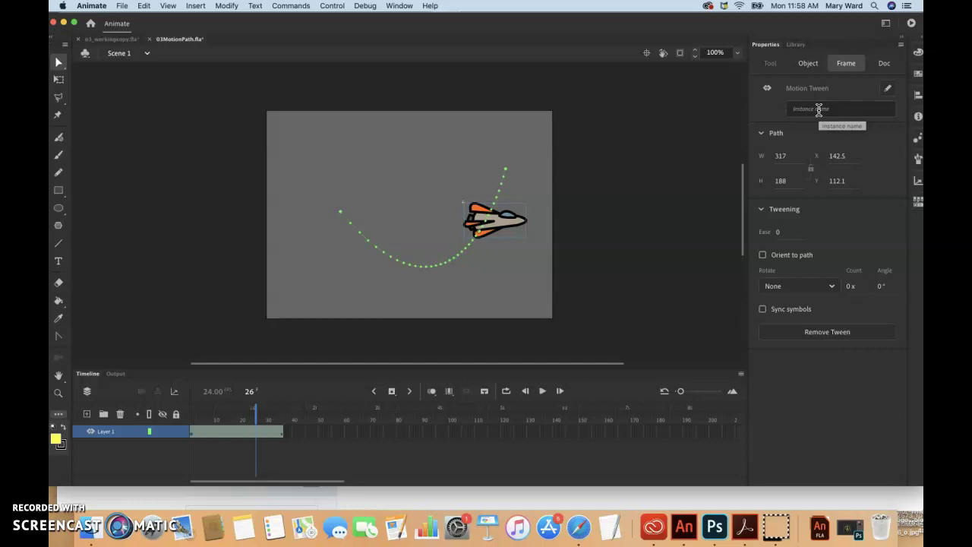
left_click_drag(797, 130, 763, 257)
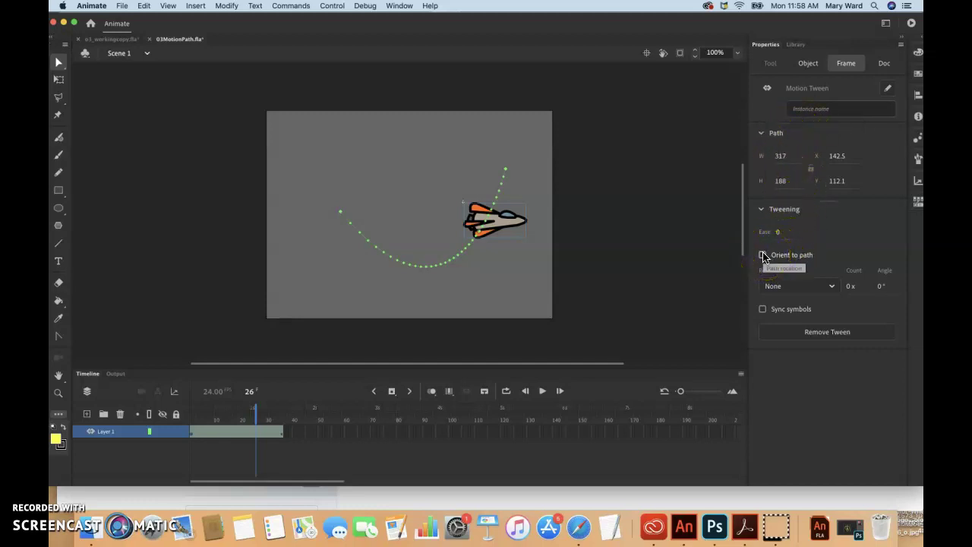
left_click(763, 255)
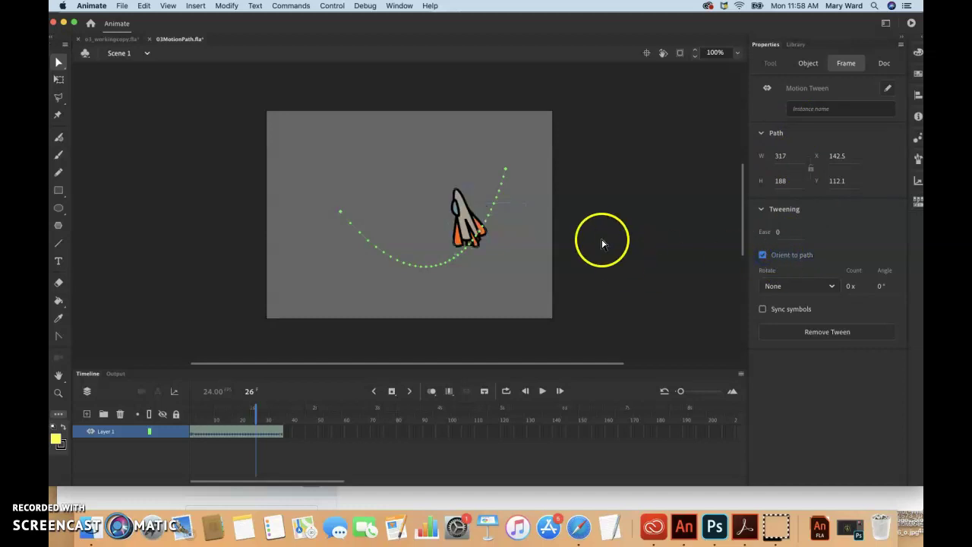
left_click(783, 288)
left_click(783, 289)
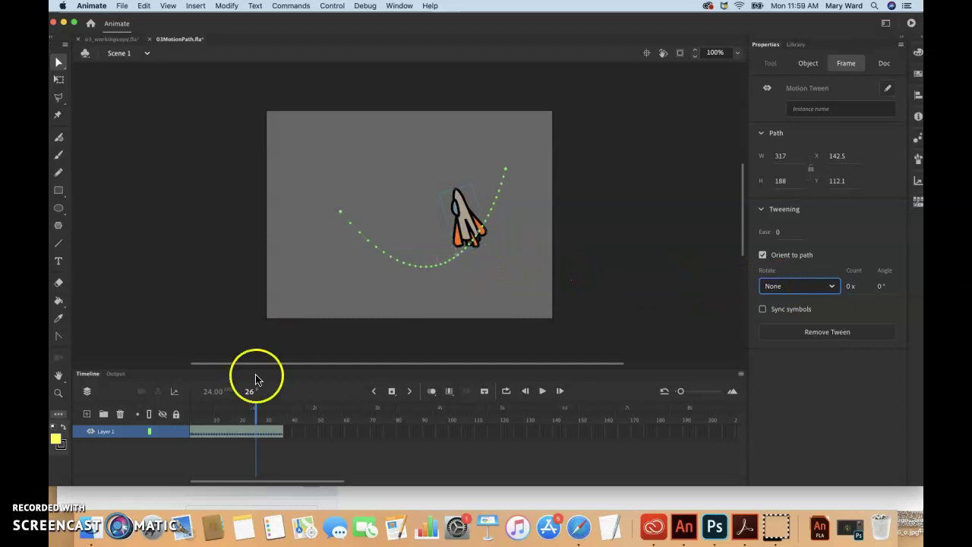
left_click_drag(256, 407, 192, 410)
left_click(438, 269)
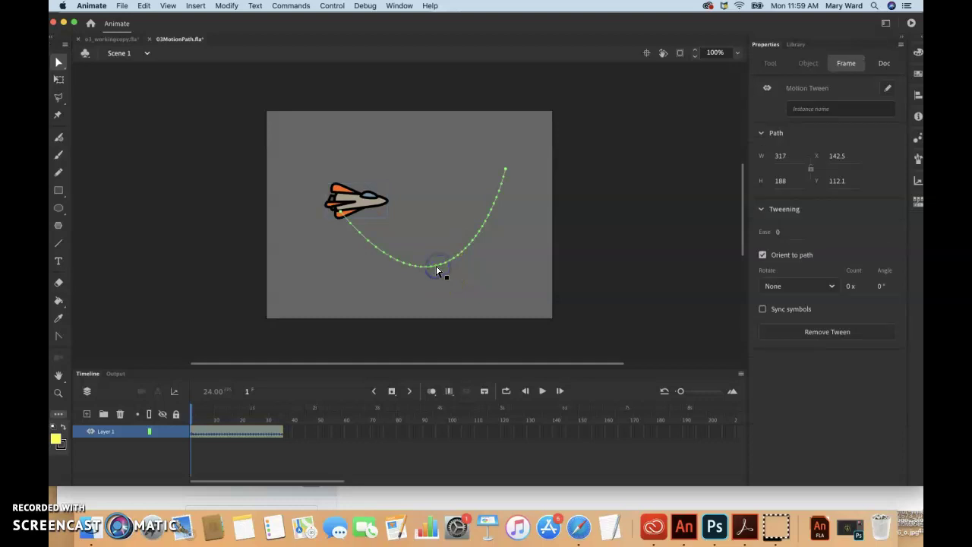
left_click(57, 67)
left_click(506, 168)
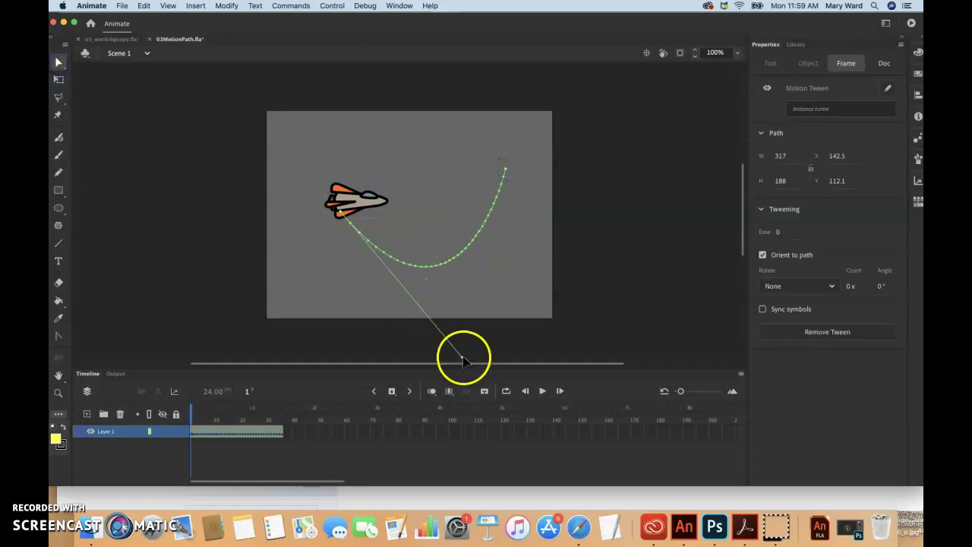
left_click_drag(460, 358, 391, 112)
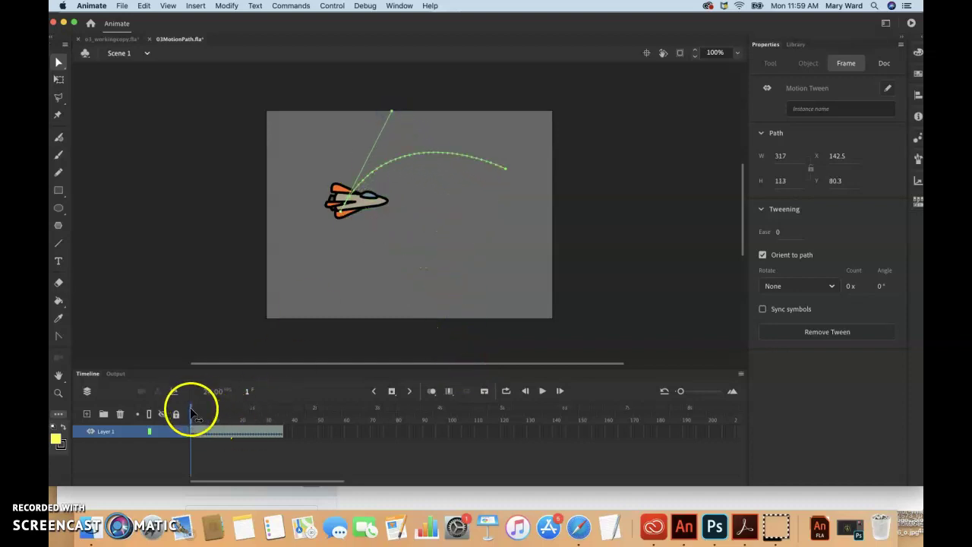
mouse_move(190, 405)
left_mouse_down()
mouse_move(279, 417)
mouse_move(186, 416)
left_mouse_up()
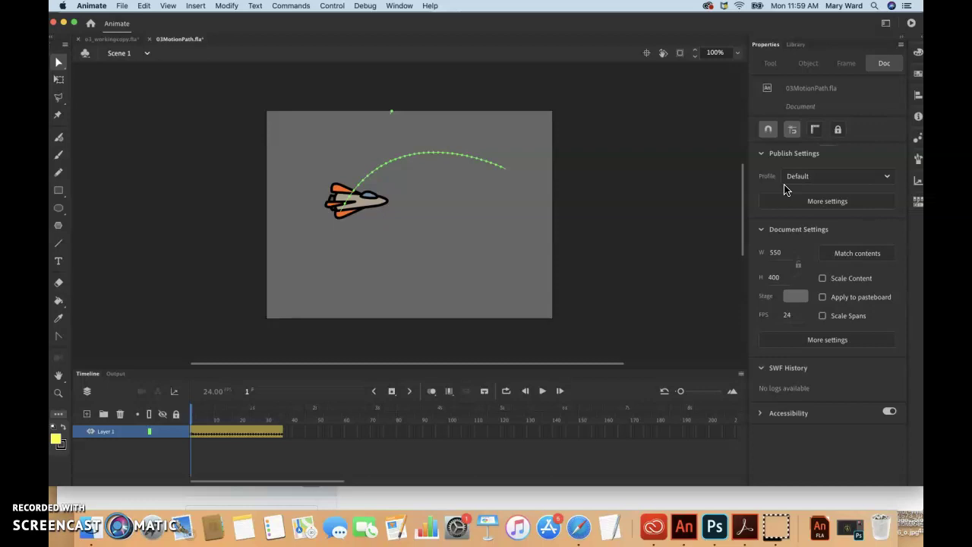
Step: Rotate the rocket counter-clockwise at frame 1 with Free Transform so its nose follows the arc
left_click(198, 425)
key("q")
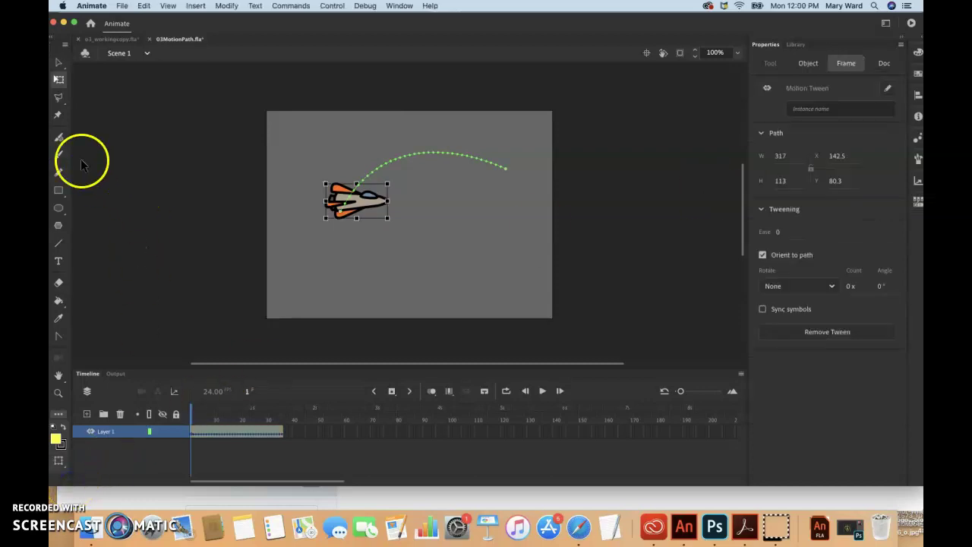
left_click(59, 82)
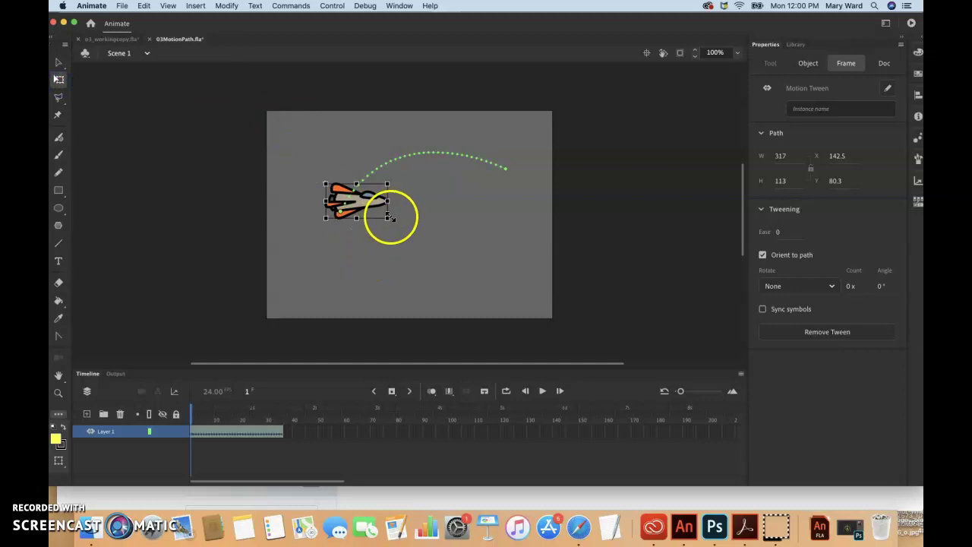
left_click_drag(389, 218, 390, 203)
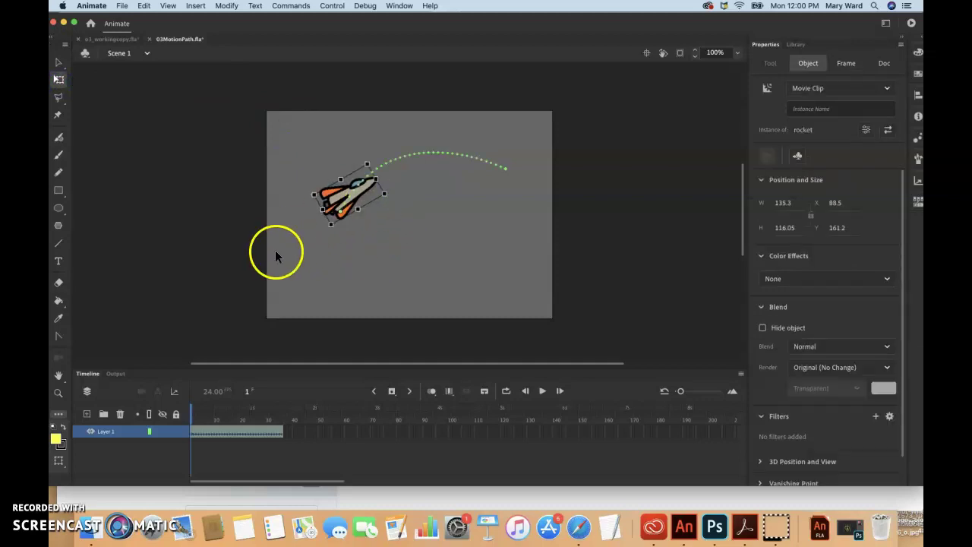
mouse_move(192, 408)
left_mouse_down()
mouse_move(258, 411)
mouse_move(192, 416)
mouse_move(251, 414)
mouse_move(269, 424)
mouse_move(190, 420)
left_mouse_up()
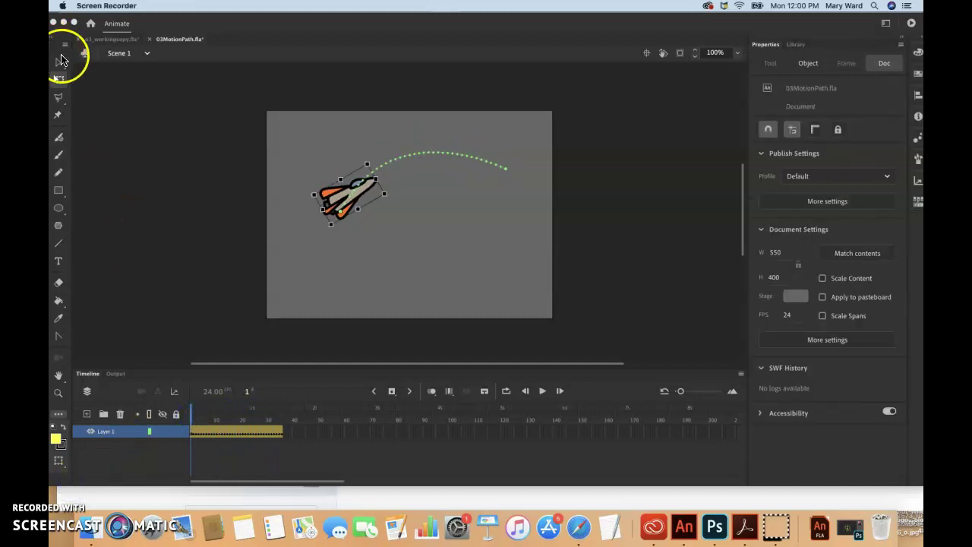
Step: Reselect the rocket on the stage and show Layer 1's motion tween settings
left_click(58, 74)
left_click(278, 182)
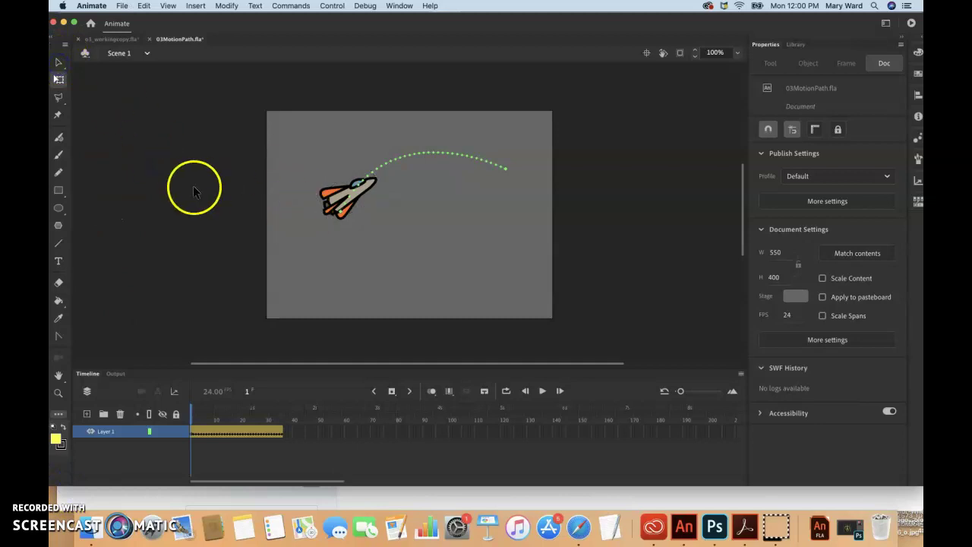
left_click(346, 203)
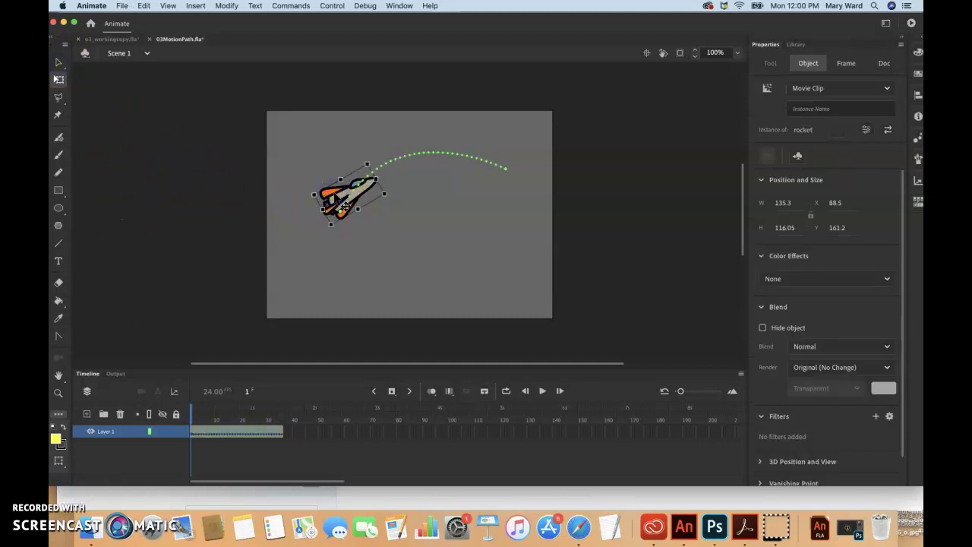
left_click(220, 236)
left_click(99, 430)
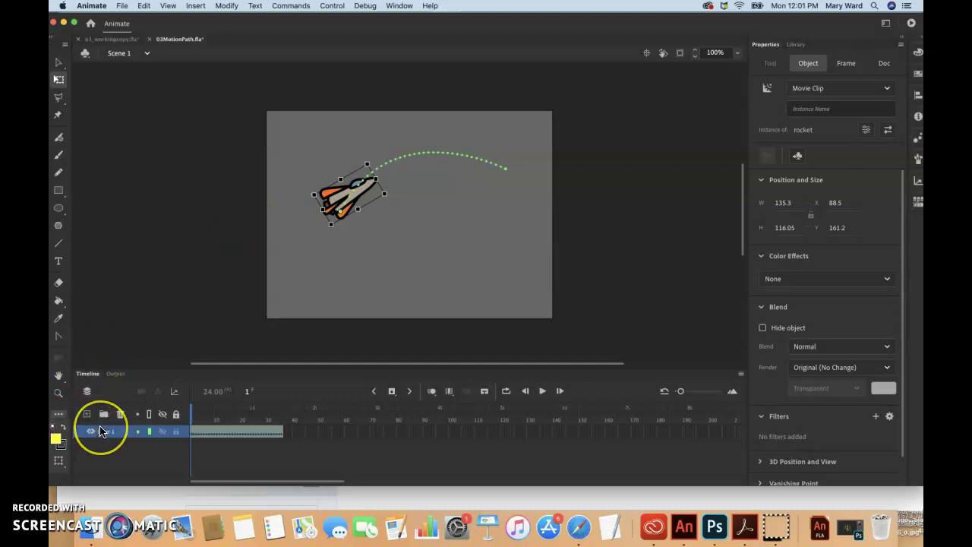
left_click(108, 432)
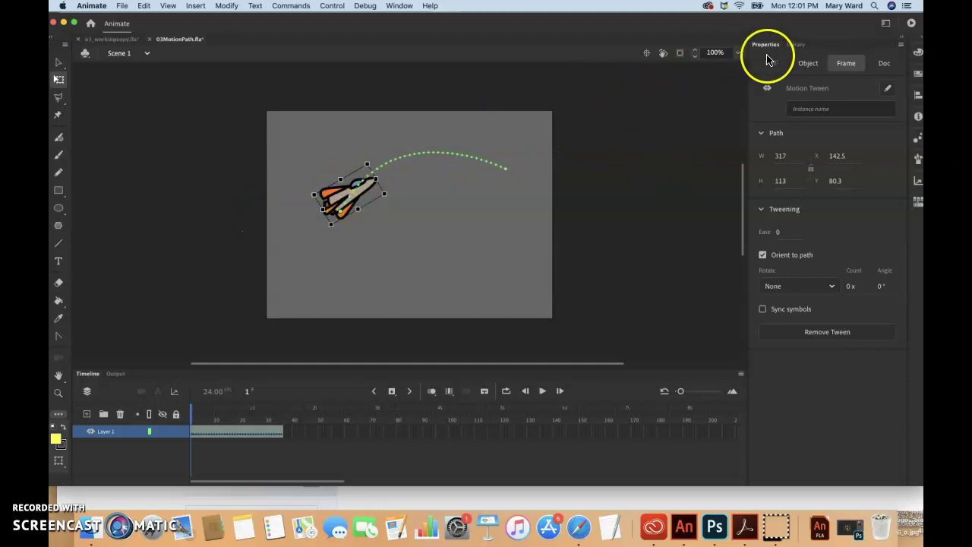
Step: Drag the alien symbol onto the rocket's tween, confirm replacing the target, and scrub to preview
left_click(795, 45)
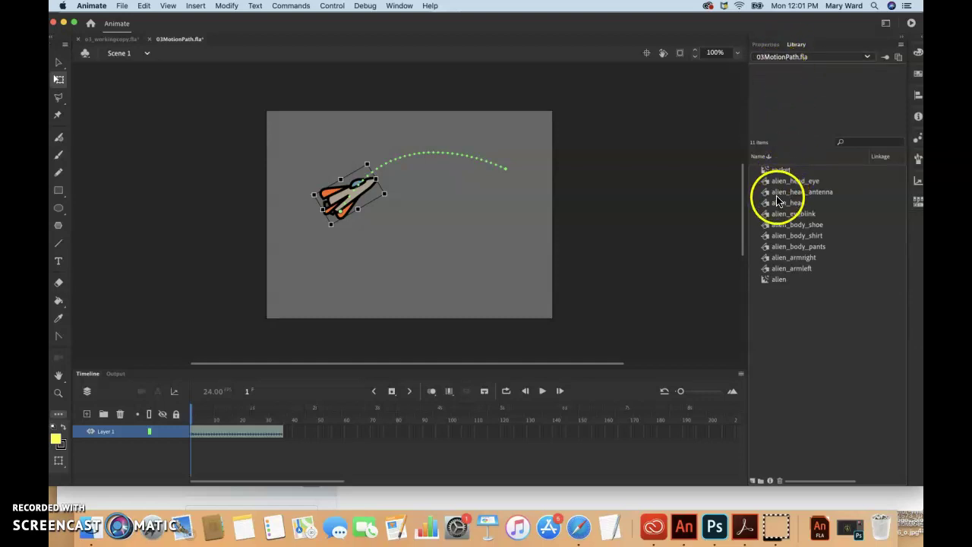
double_click(778, 281)
left_click_drag(779, 283, 347, 188)
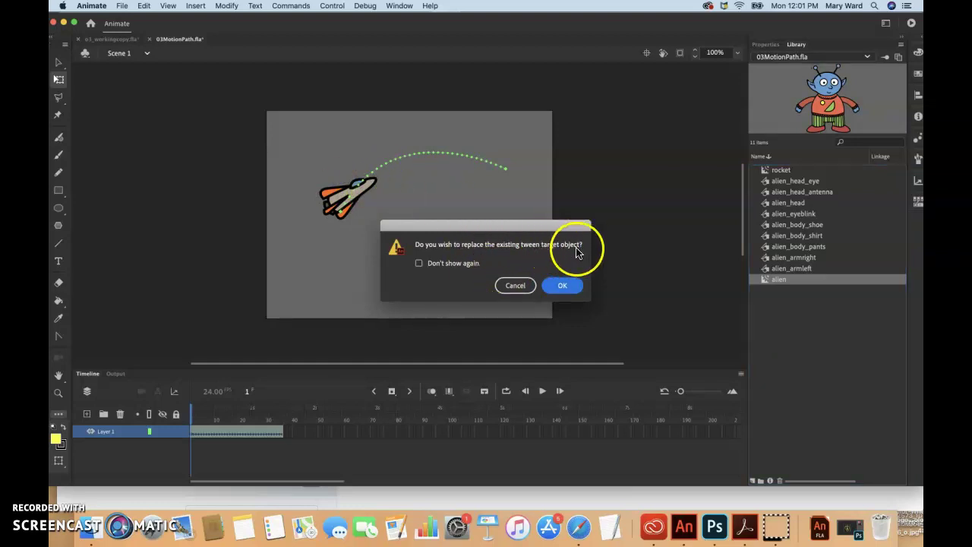
left_click(561, 286)
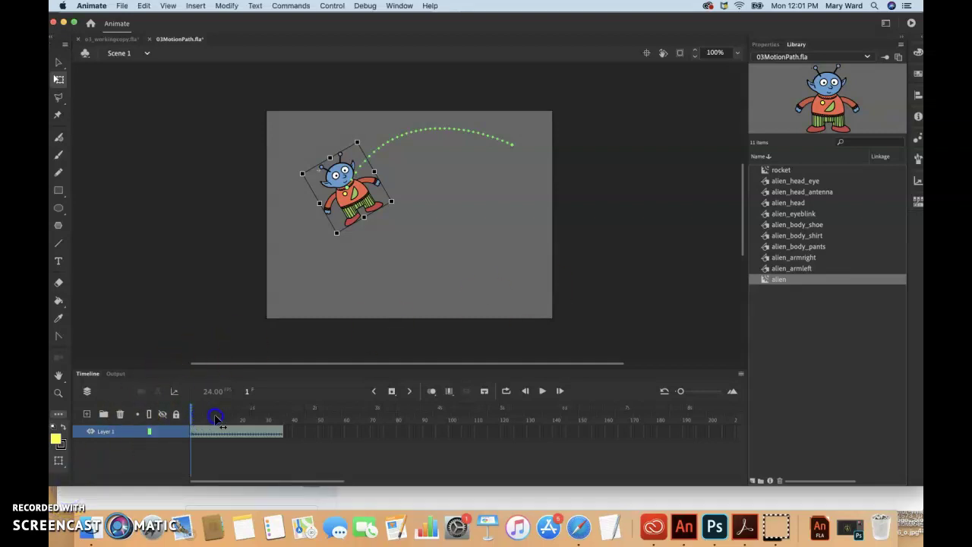
left_click_drag(191, 410, 284, 454)
left_click(73, 493)
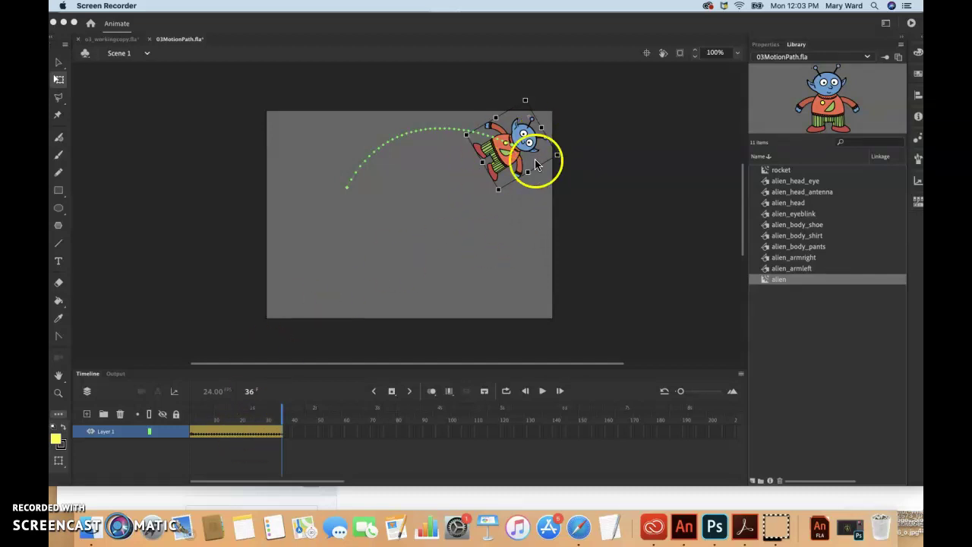
left_click(521, 136)
left_click_drag(519, 144, 511, 151)
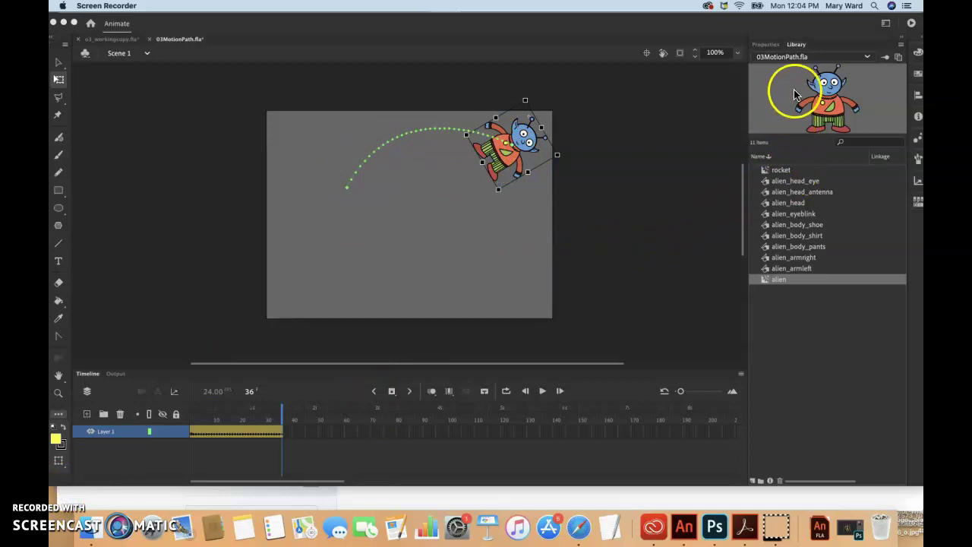
Step: Open the alien symbol from the Library for editing
left_click(764, 281)
double_click(764, 280)
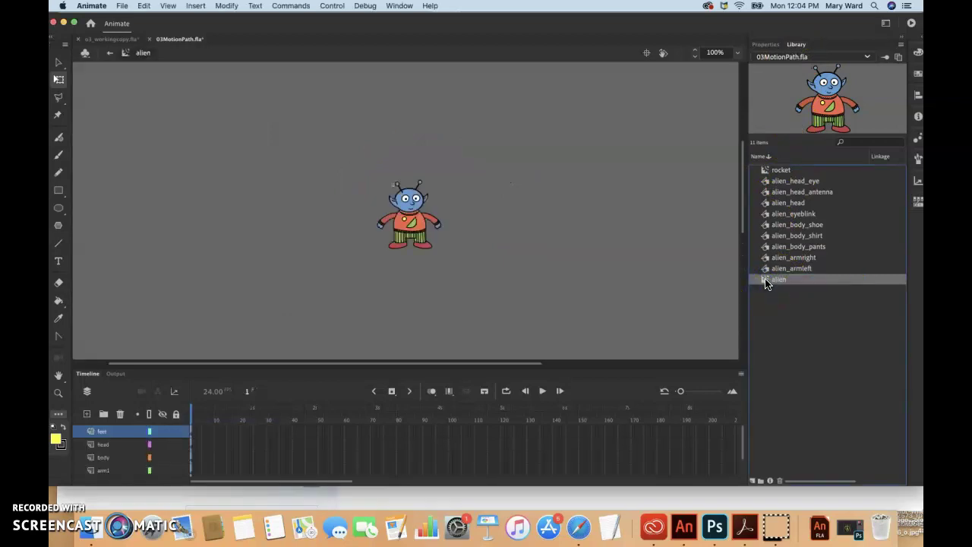
left_click(762, 285)
Step: Hide and reshow the feet, head, body, arm1 and arm2 layers to identify each part
left_click(162, 432)
left_click(162, 432)
left_click(162, 446)
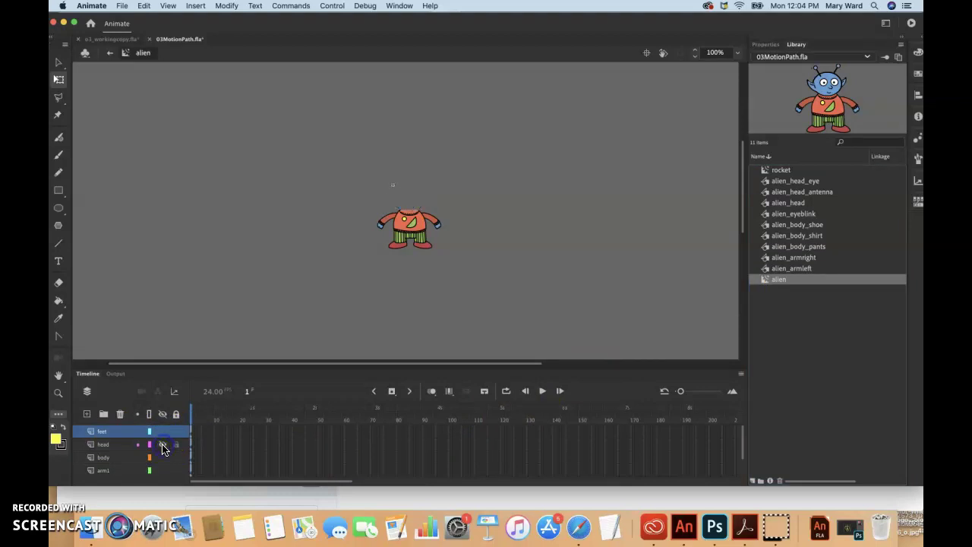
left_click(163, 446)
left_click(162, 458)
left_click(162, 459)
left_click(162, 471)
left_click(161, 471)
scroll(162, 466, "right", 2)
scroll(160, 466, "down", 1)
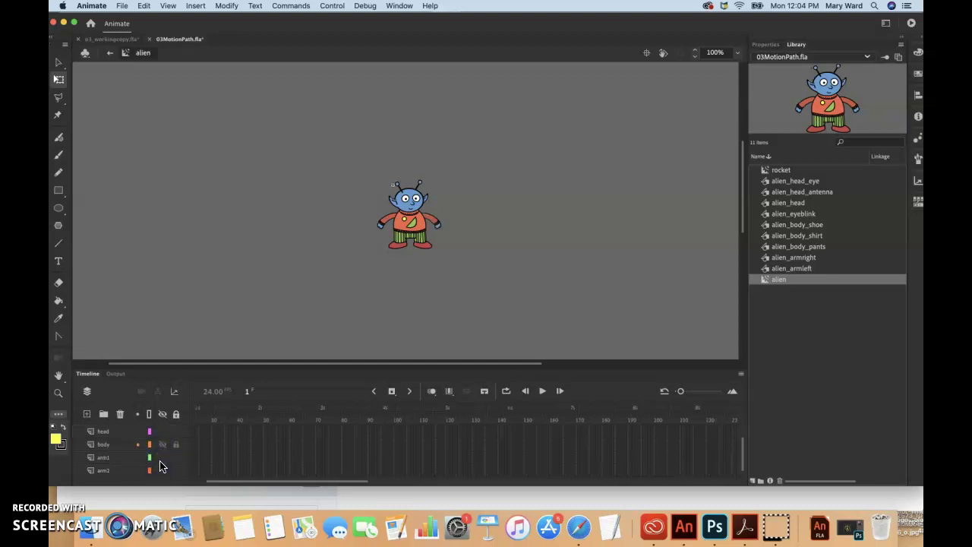
left_click(161, 471)
left_click(162, 471)
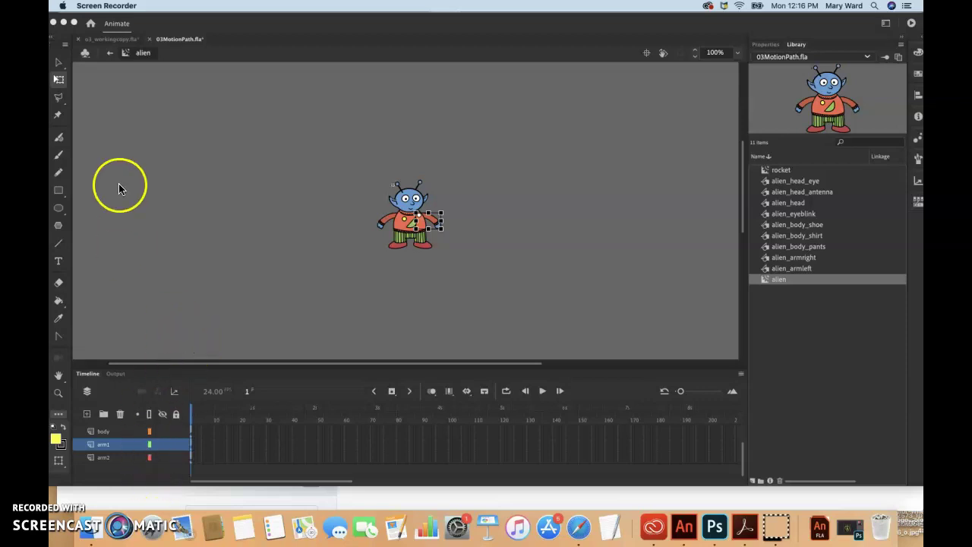
Step: With Free Transform active, add a motion tween to the arm1 layer
left_click(59, 78)
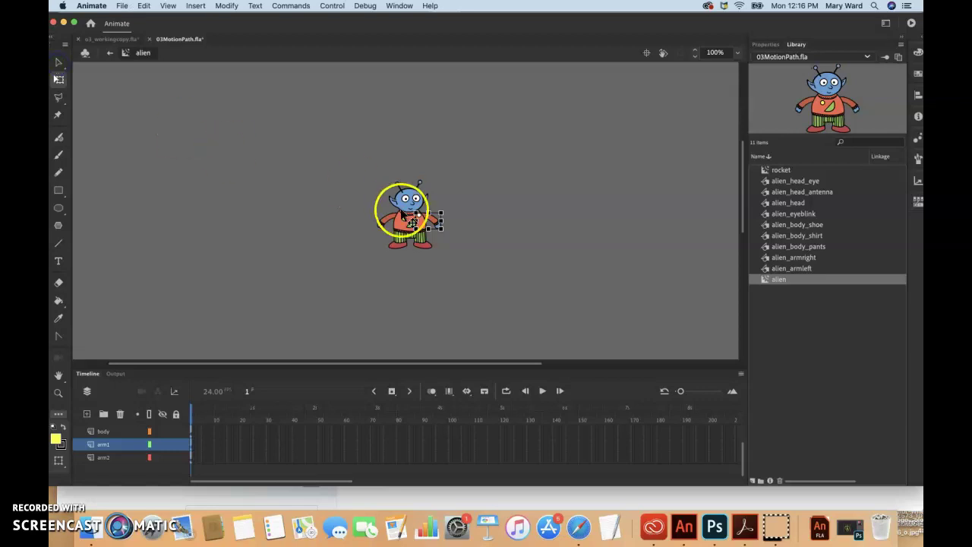
left_click(107, 449)
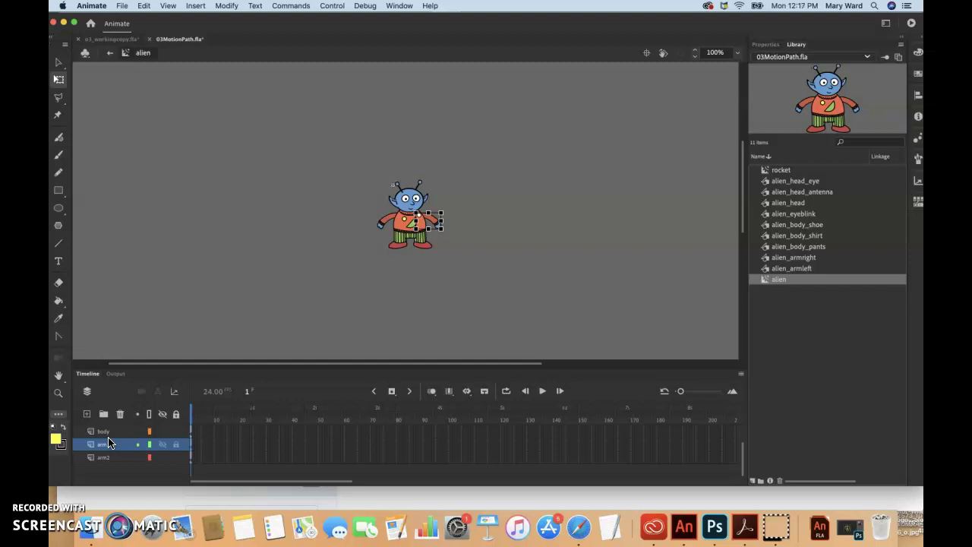
left_click(466, 391)
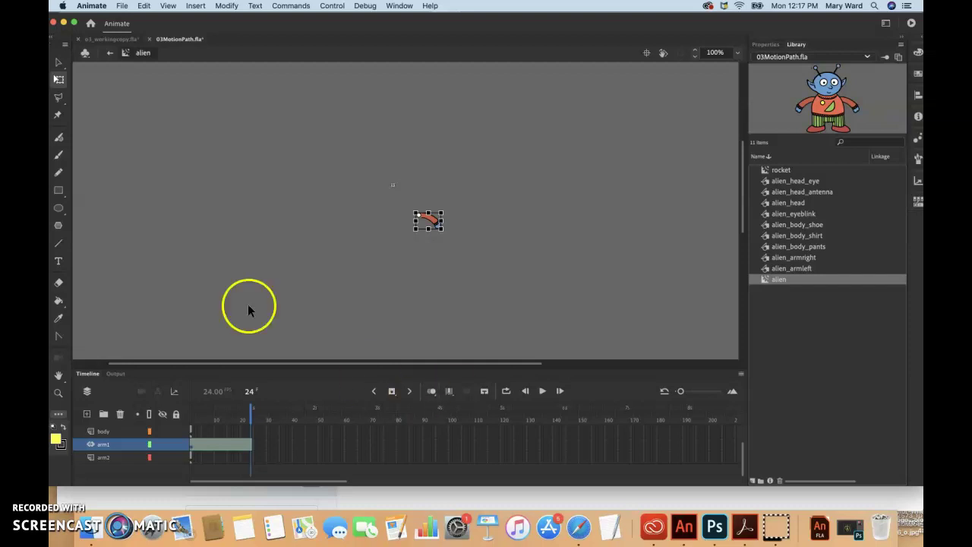
Step: Rotate arm1 upward at frame 24 and scrub the timeline to preview the swing
left_click(59, 80)
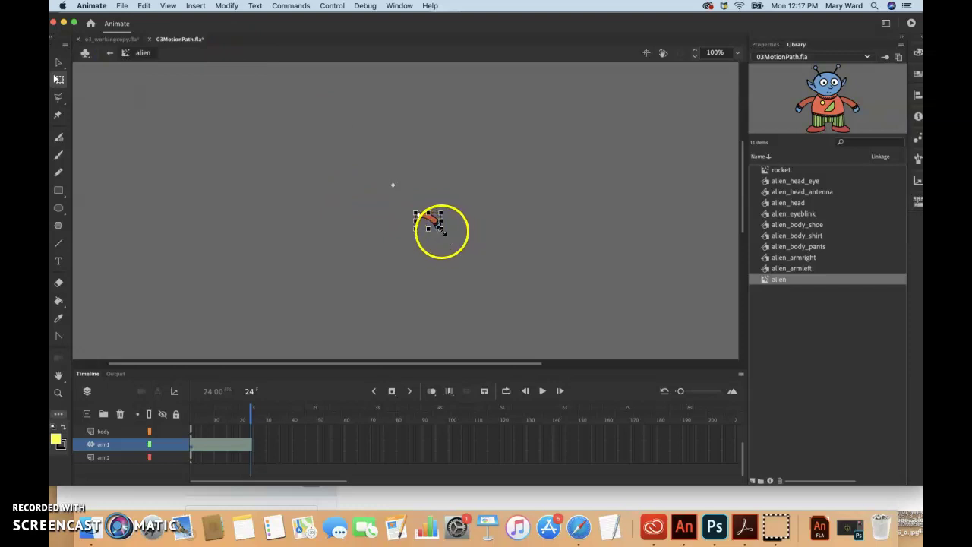
left_click_drag(443, 237, 443, 215)
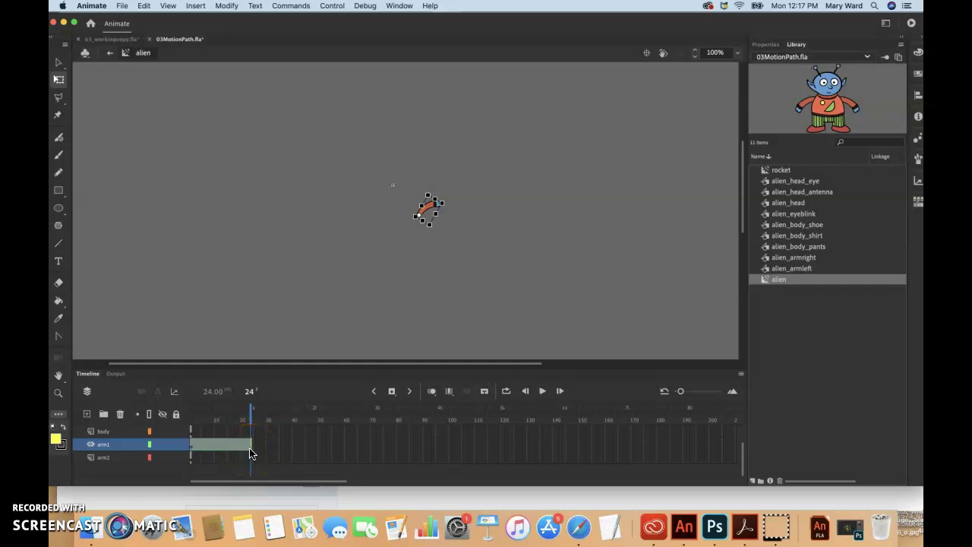
left_click(245, 416)
left_click(206, 414)
mouse_move(207, 414)
left_mouse_down()
mouse_move(186, 414)
mouse_move(260, 416)
mouse_move(191, 416)
left_mouse_up()
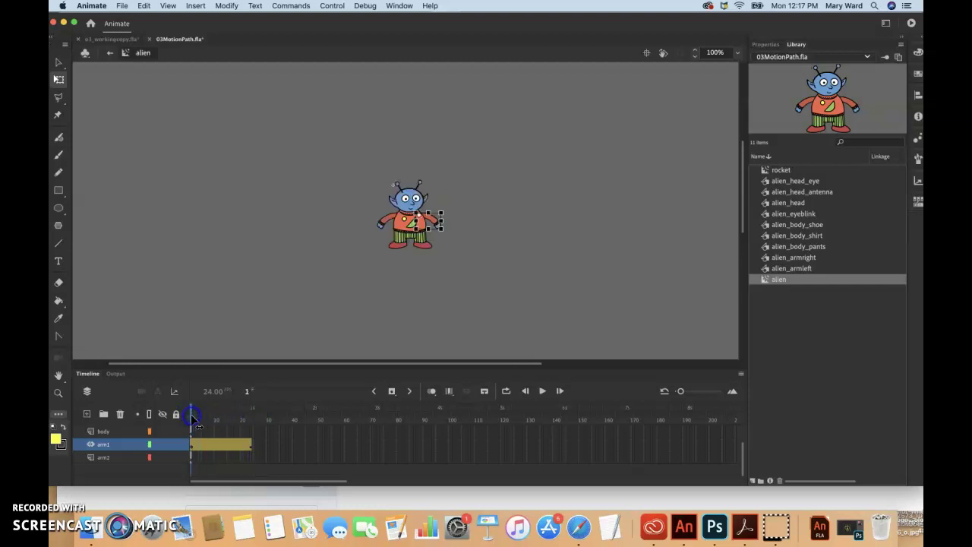
Step: Scrub the playhead to preview arm1 swinging over its tween
left_click(71, 490)
left_click(219, 412)
mouse_move(191, 412)
left_mouse_down()
mouse_move(237, 412)
mouse_move(192, 412)
left_mouse_up()
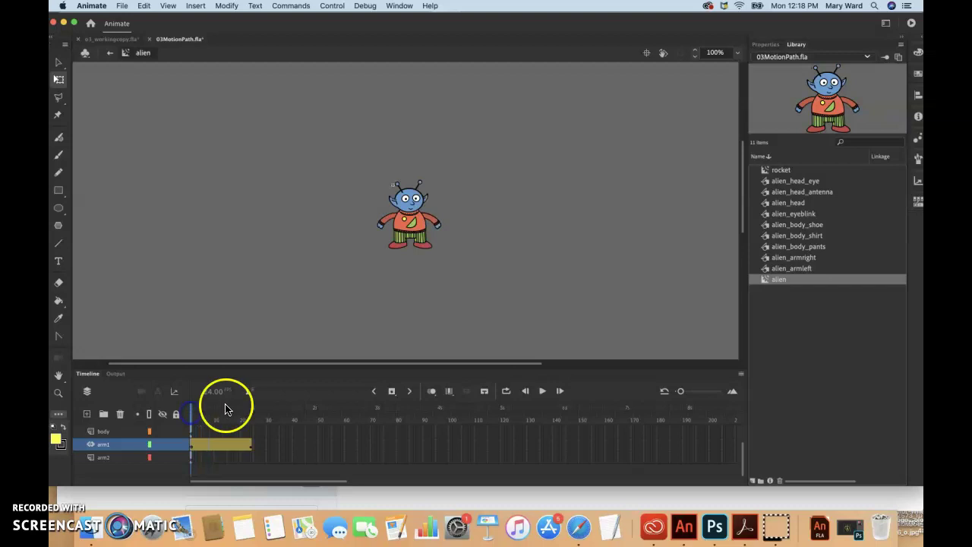
Step: Add a motion tween to arm2, rotate it into its flapped pose, and preview
left_click(107, 458)
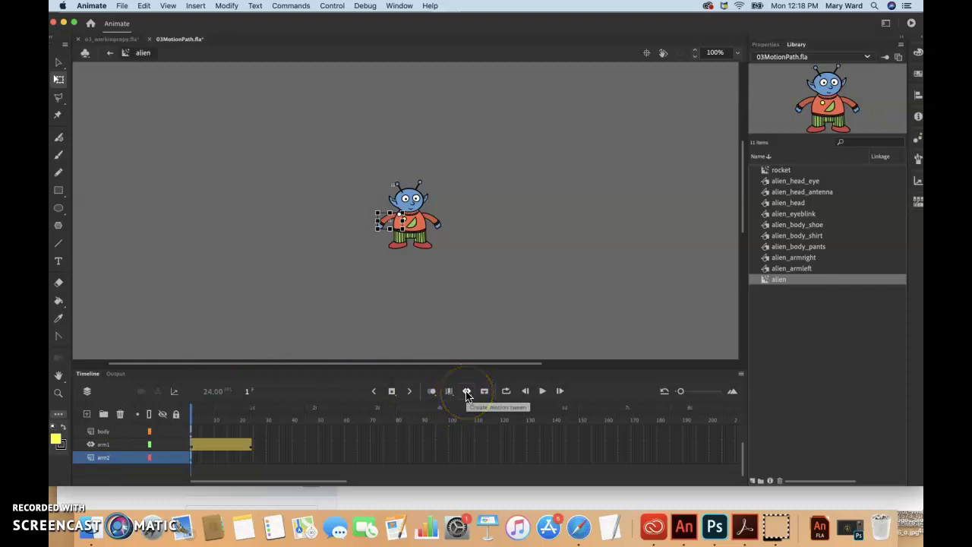
left_click(467, 393)
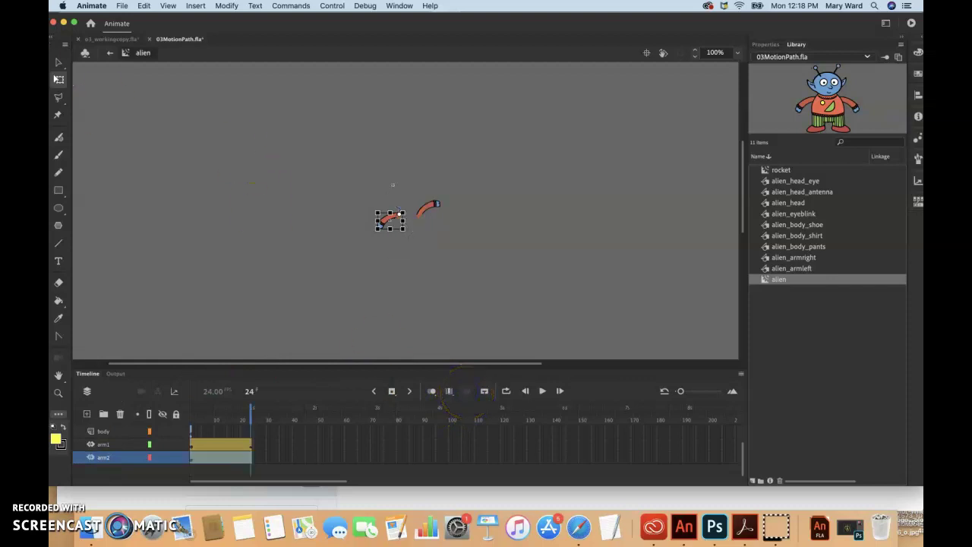
left_click_drag(379, 223, 364, 207)
left_click(257, 429)
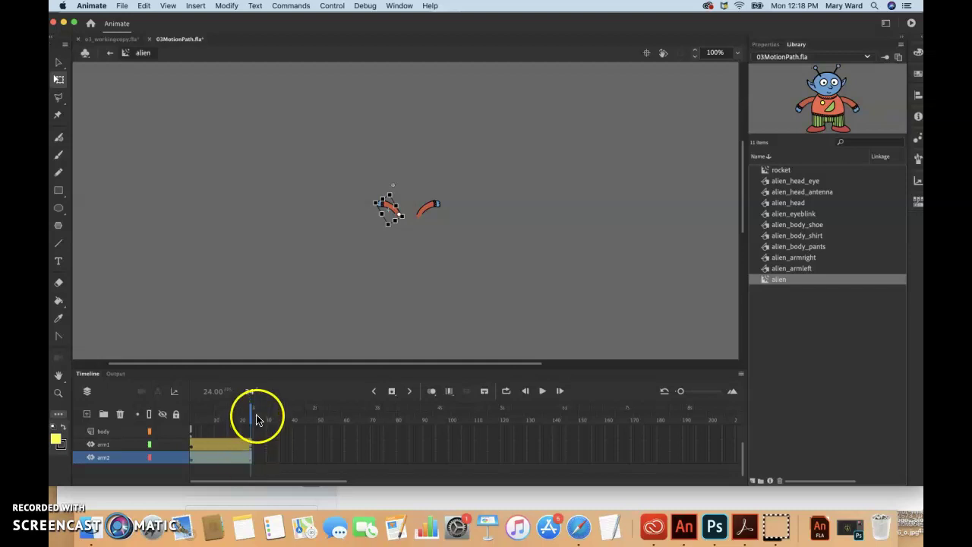
left_click_drag(251, 409, 189, 414)
Step: Return the playhead to frame 1 and enlarge the timeline frames
left_click(66, 492)
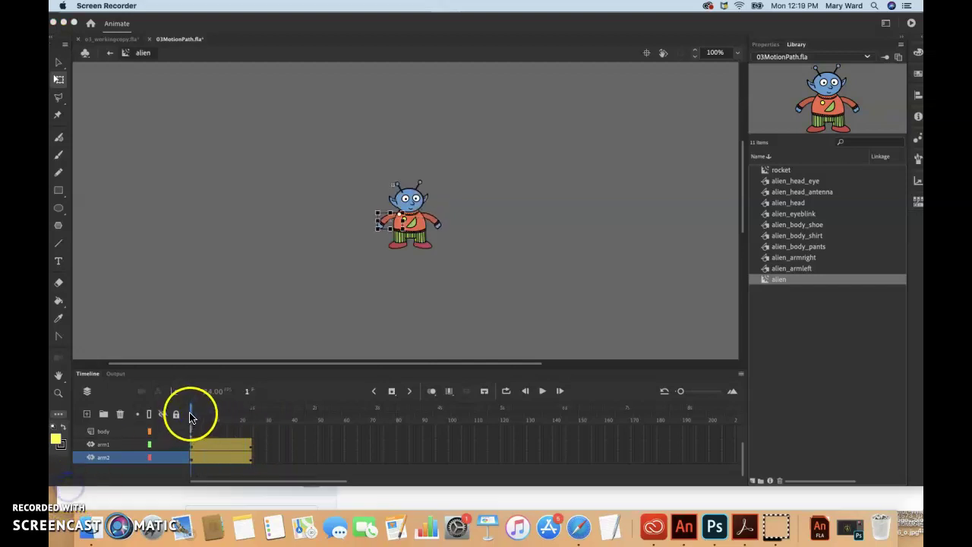
left_click_drag(245, 418, 189, 412)
left_click(157, 432)
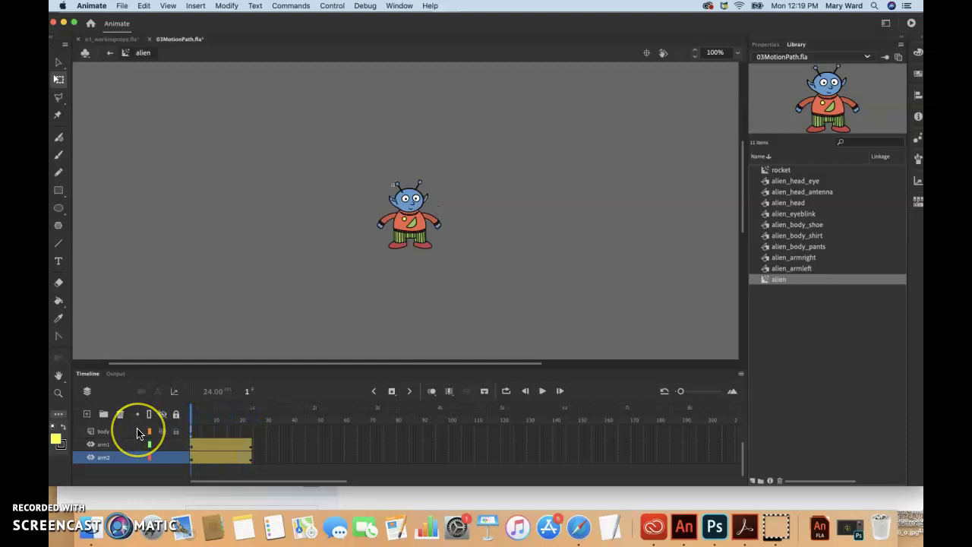
scroll(139, 433, "up", 2)
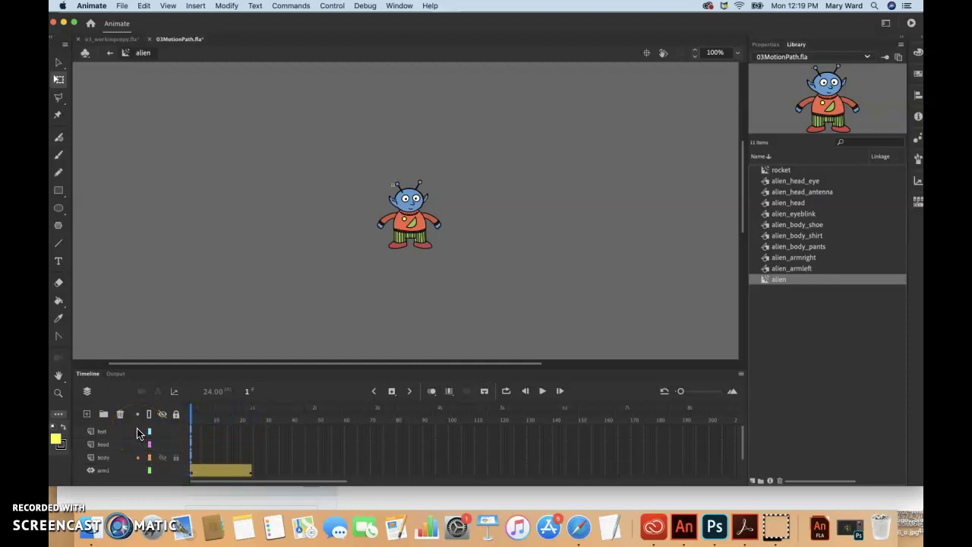
left_click_drag(243, 451, 252, 465)
left_click(700, 392)
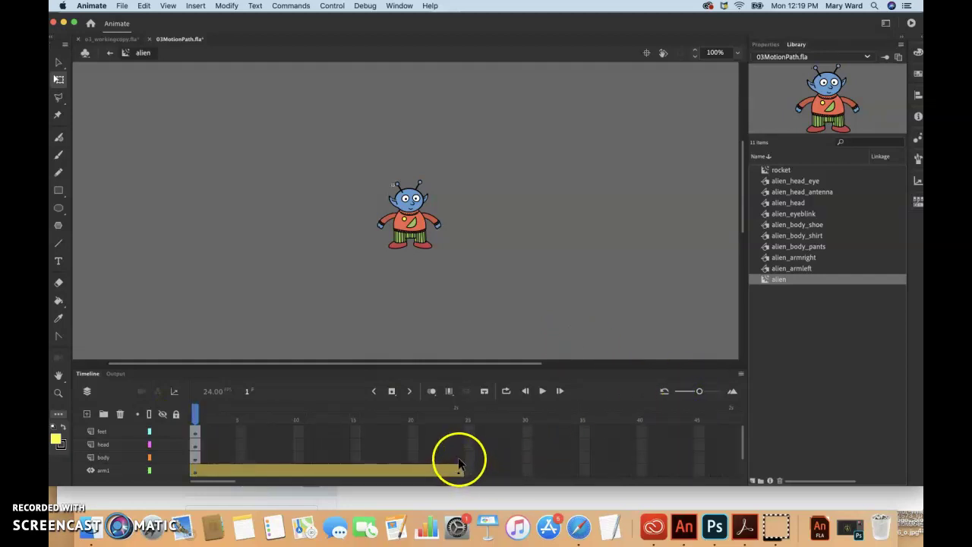
Step: Select frame 24 on the feet, head and body layers and insert frames up to it
left_click(459, 458)
left_click(461, 443)
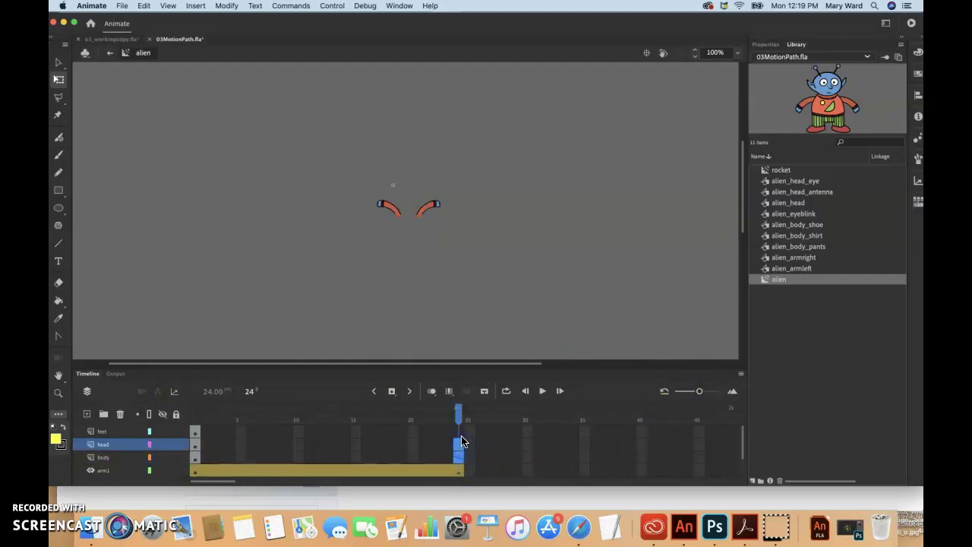
left_click_drag(461, 440, 458, 432)
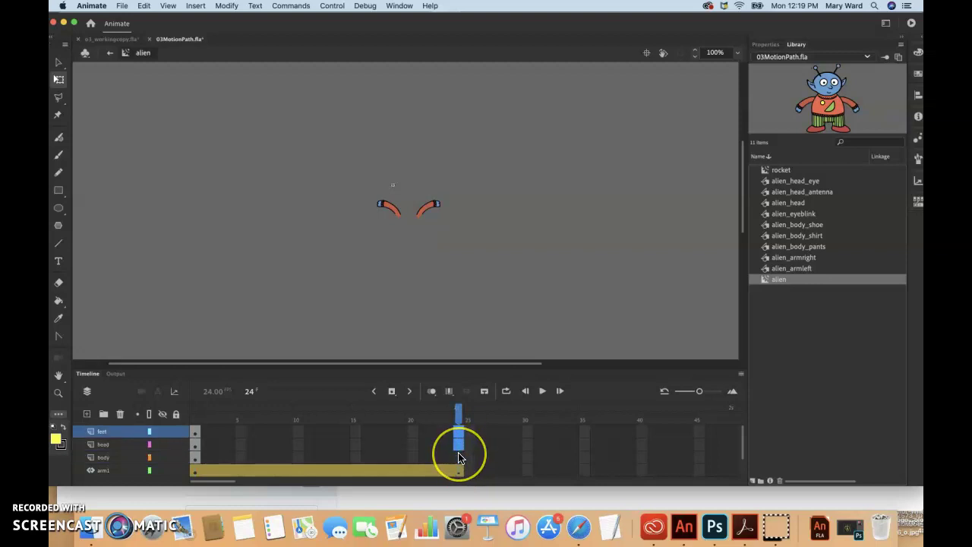
left_click(459, 433)
left_click_drag(460, 449, 460, 456)
left_click(459, 437)
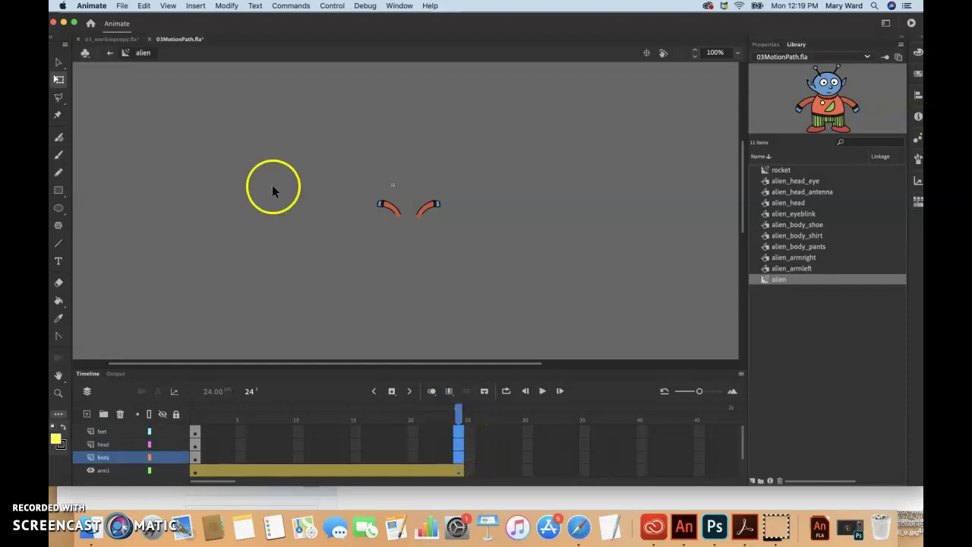
left_click(197, 7)
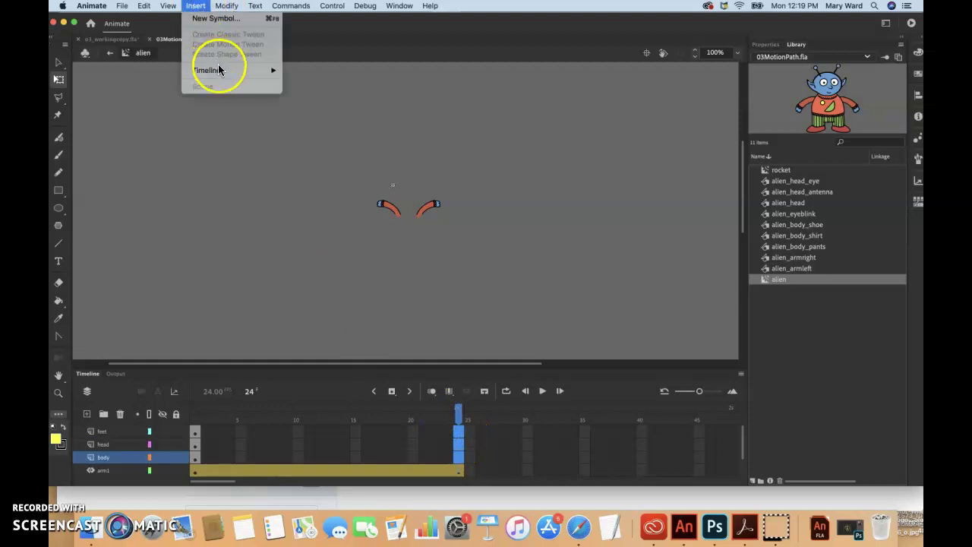
mouse_move(219, 68)
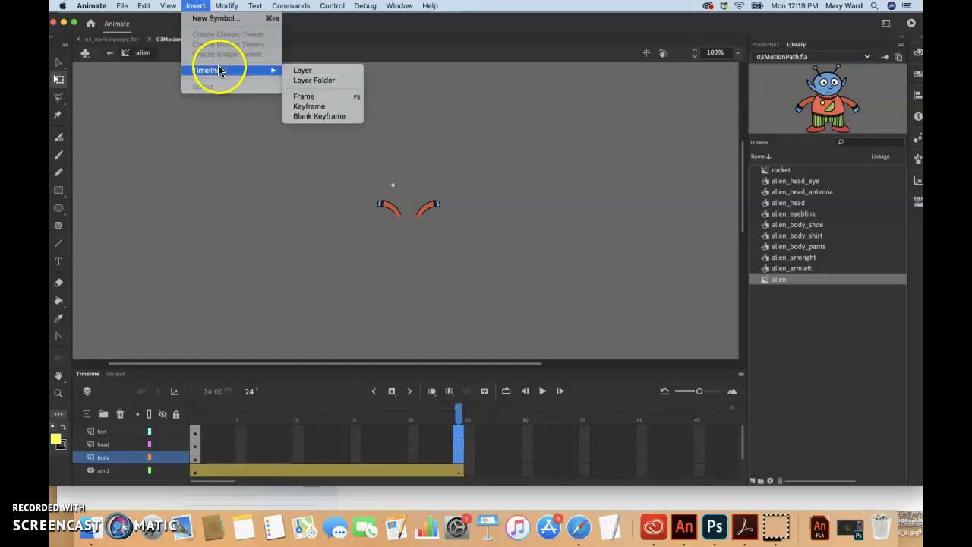
left_click(302, 96)
left_click(364, 330)
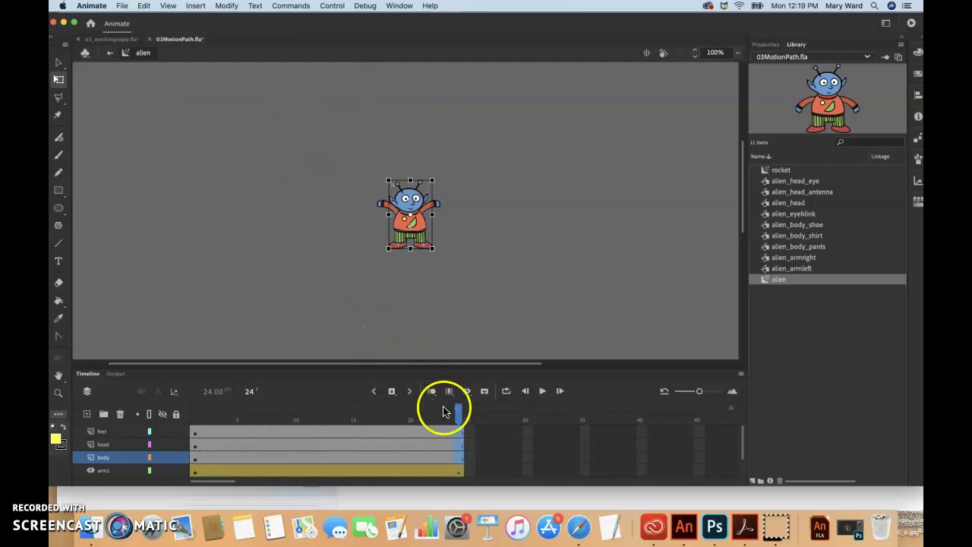
left_click_drag(457, 410, 179, 460)
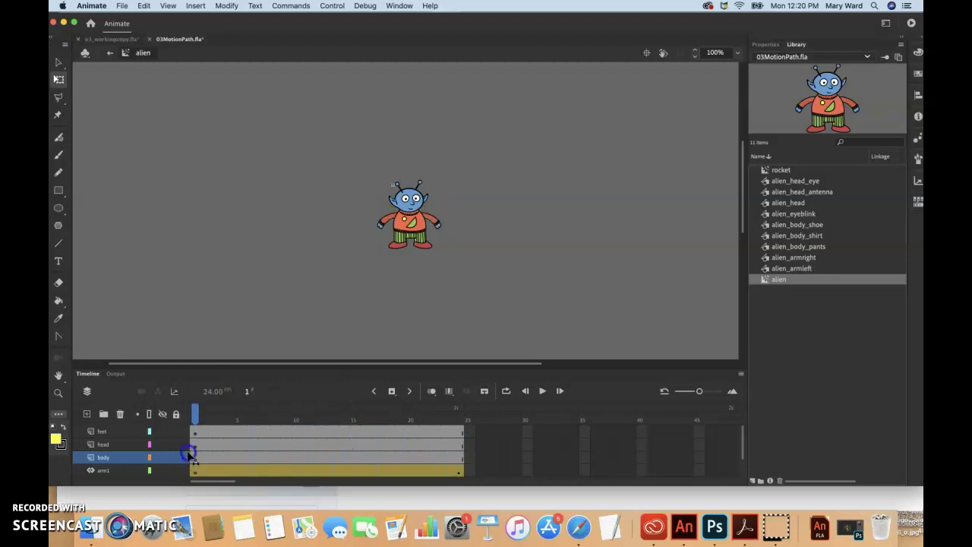
left_click_drag(202, 453, 486, 487)
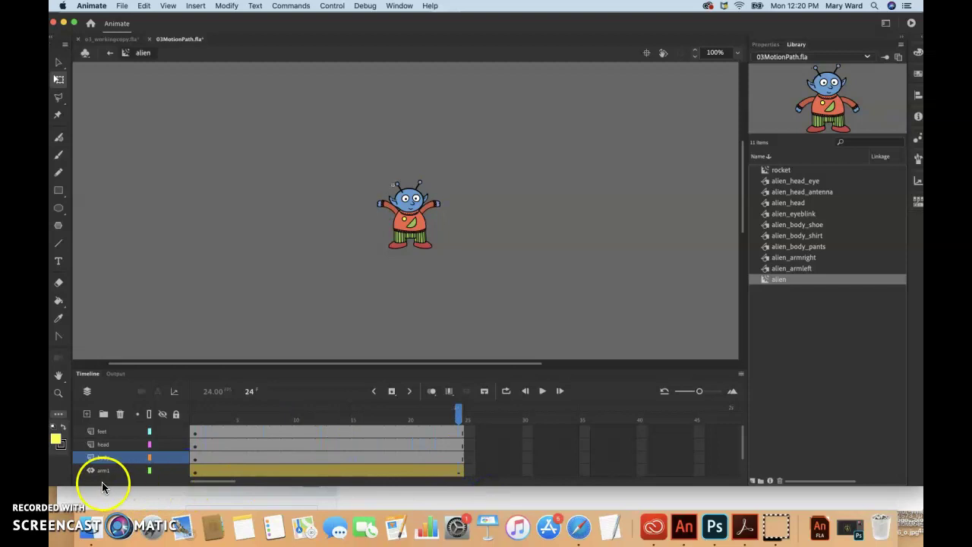
left_click(228, 296)
Step: Save 03MotionPath.fla via File > Save
left_click(120, 6)
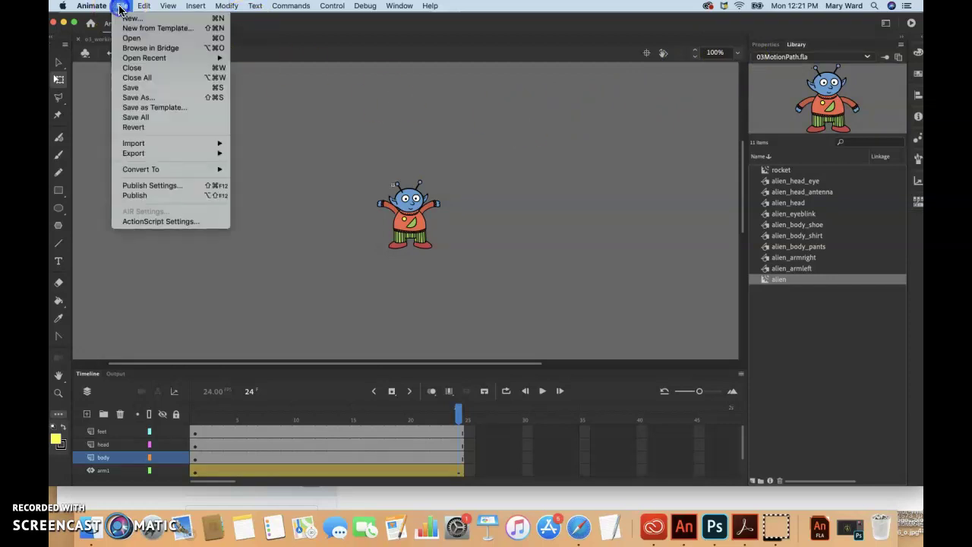
left_click(133, 90)
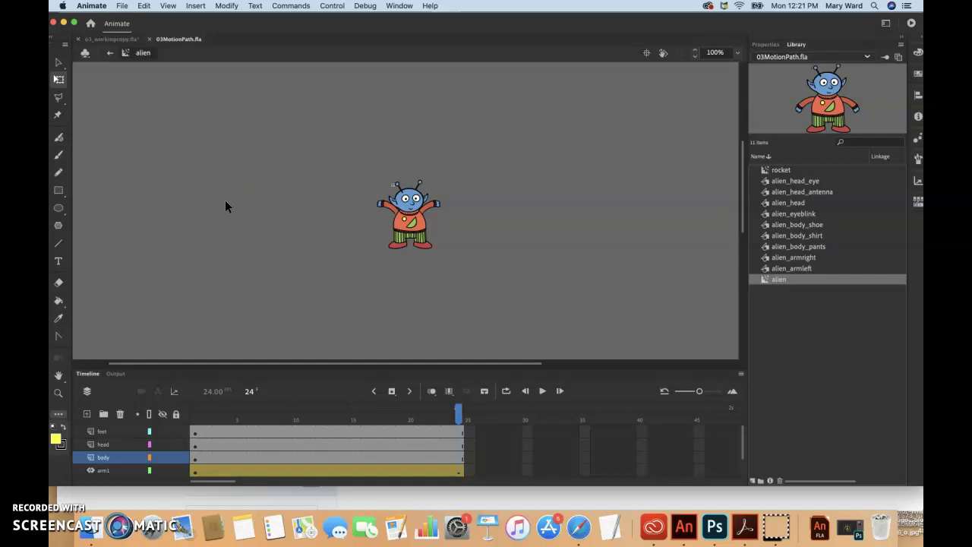
Step: Run Control > Test Movie > Test and reposition the 03MotionPath.swf window to watch it
left_click(320, 6)
left_click(339, 101)
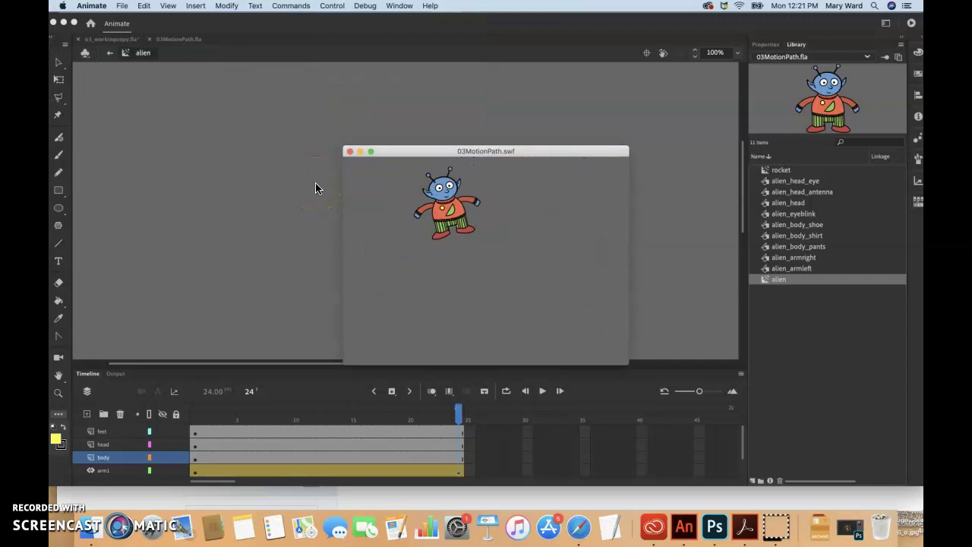
left_click_drag(412, 155, 398, 114)
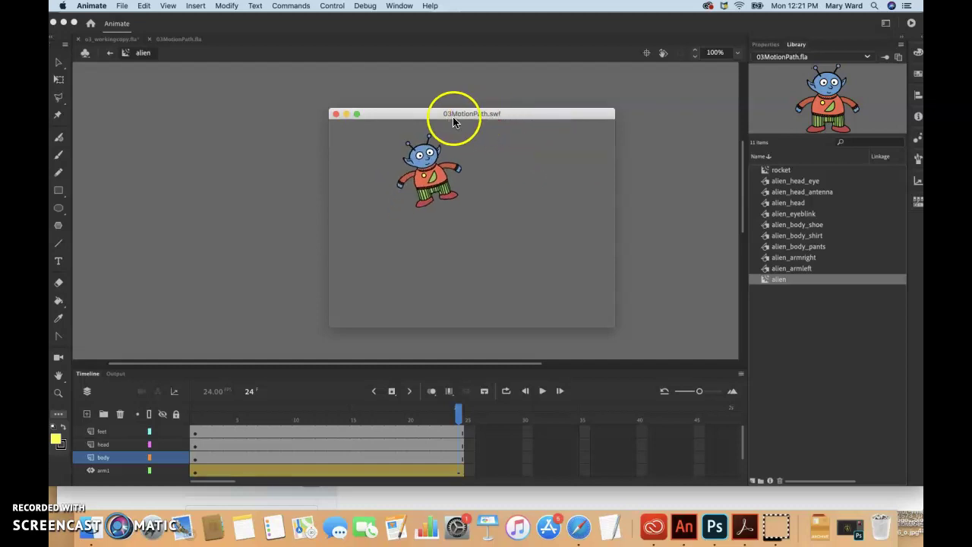
left_click(382, 114)
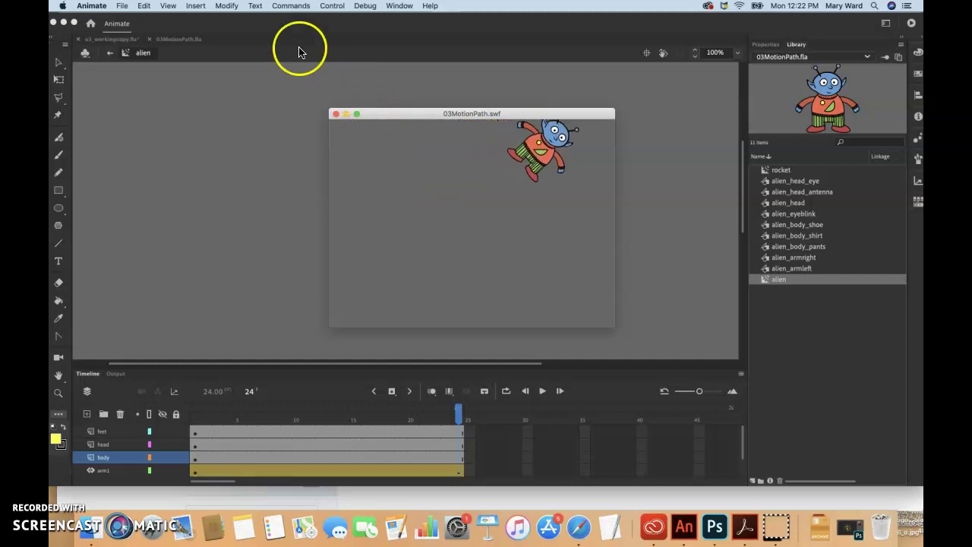
Step: Close the SWF test window and the 03MotionPath.fla document tab
left_click(337, 114)
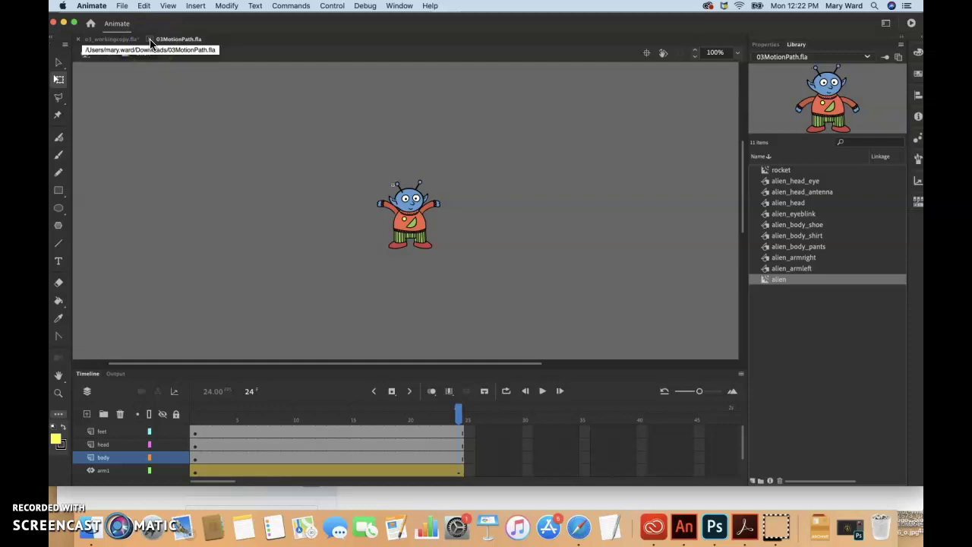
left_click(150, 38)
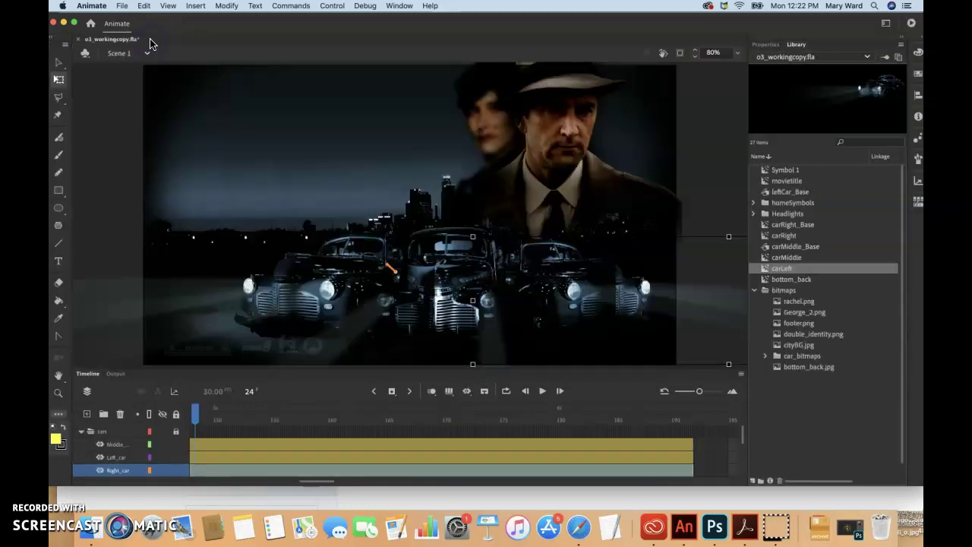